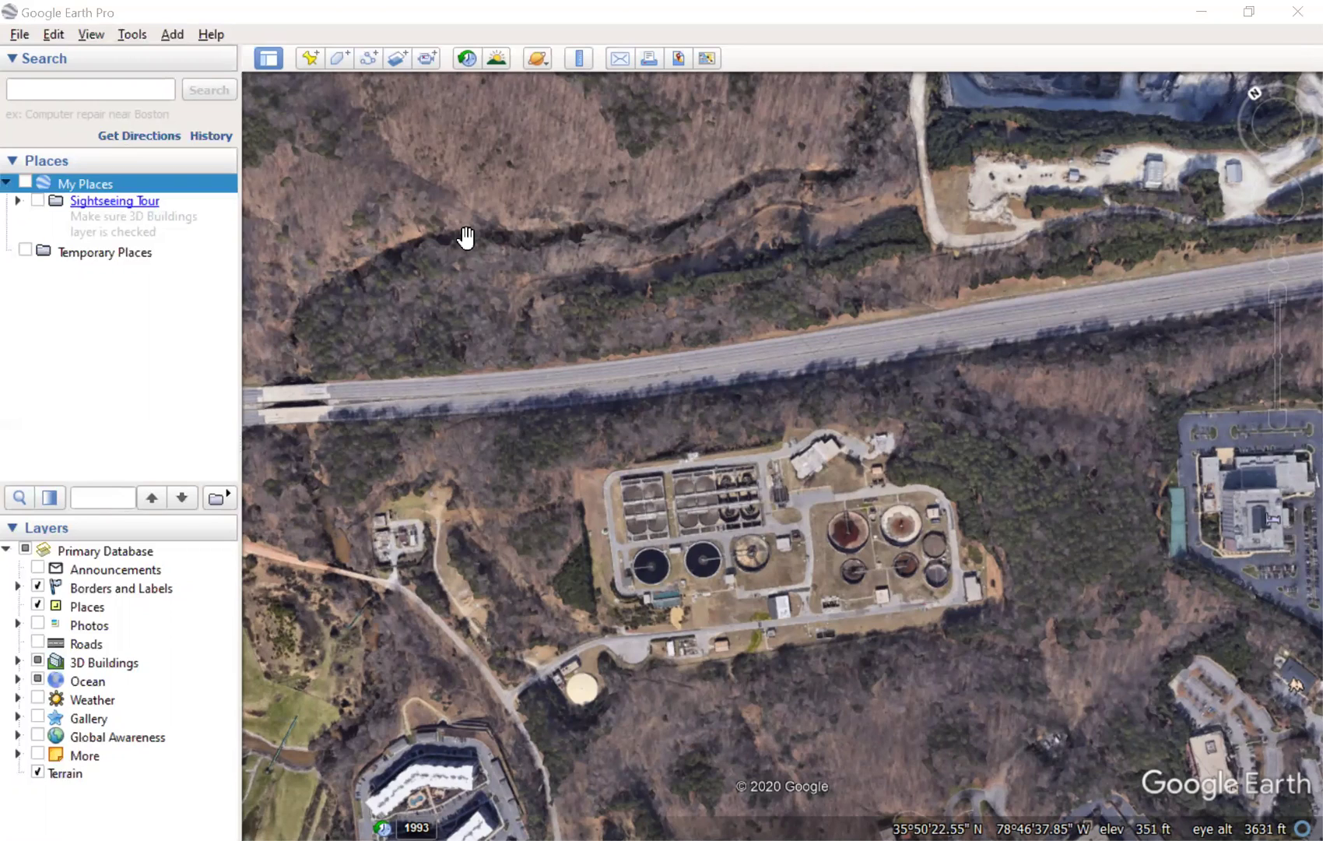
# Step: Start a new path named I-40, keeping its dialog clear of the highway on the map
pyautogui.click(369, 62)
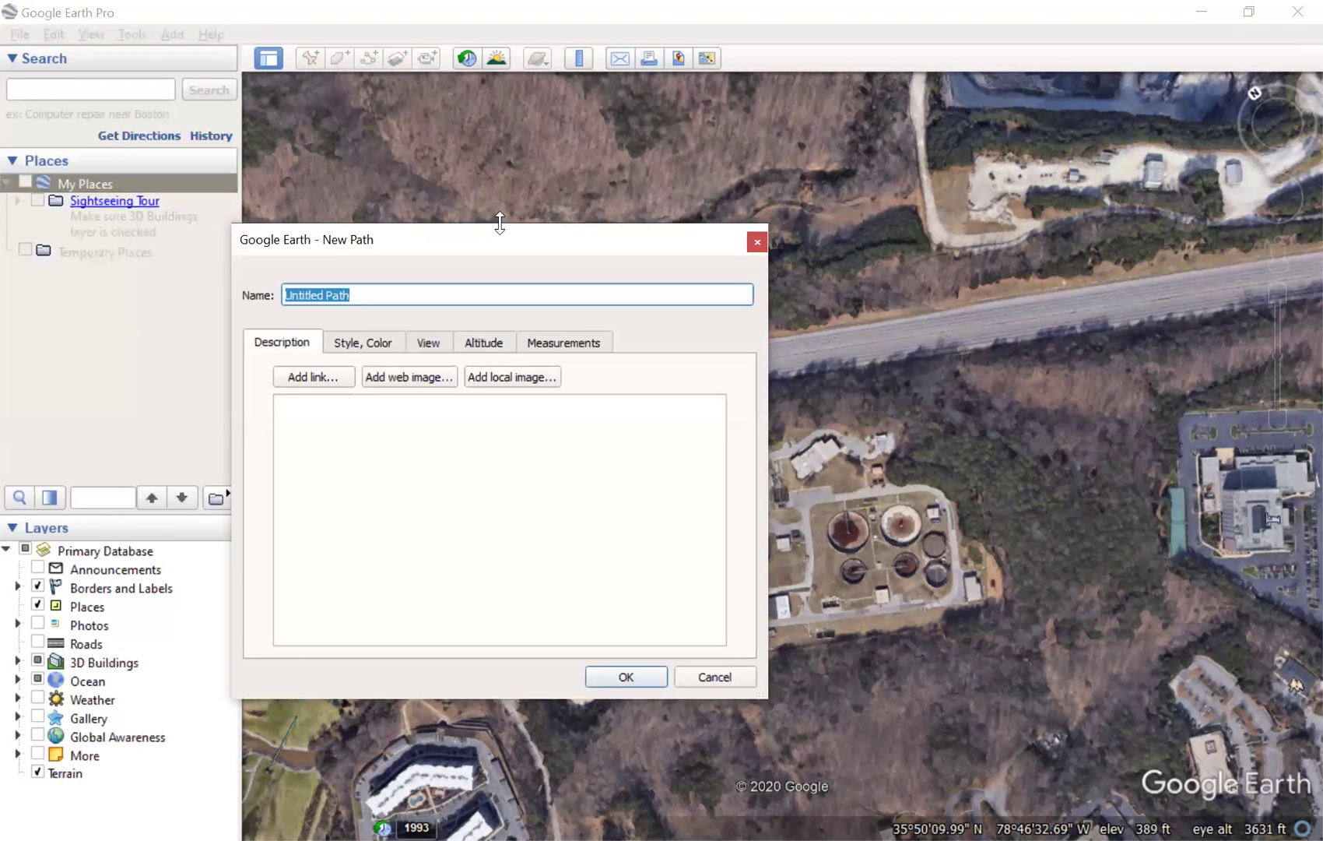
pyautogui.write('I-40')
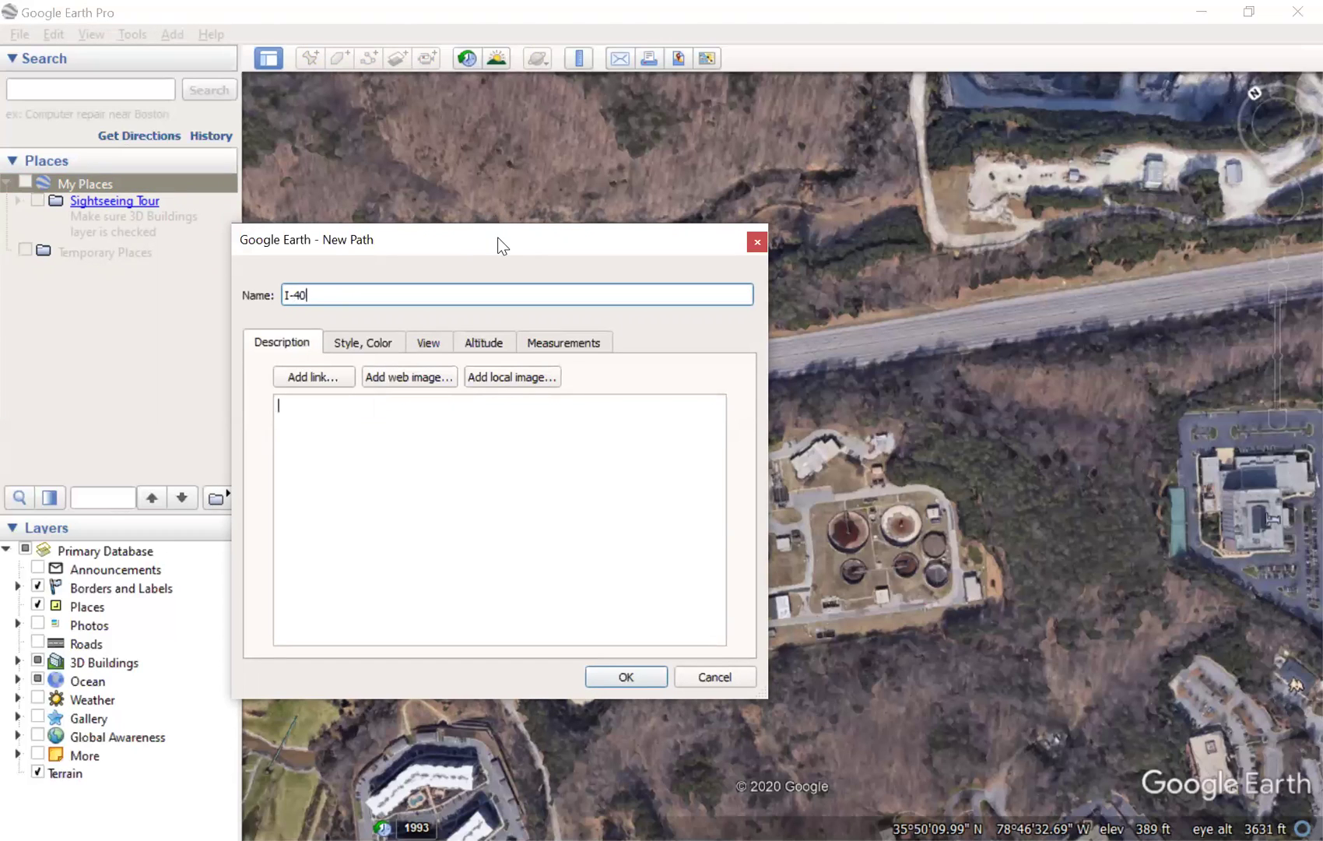
pyautogui.moveTo(498, 245); pyautogui.dragTo(462, 660)
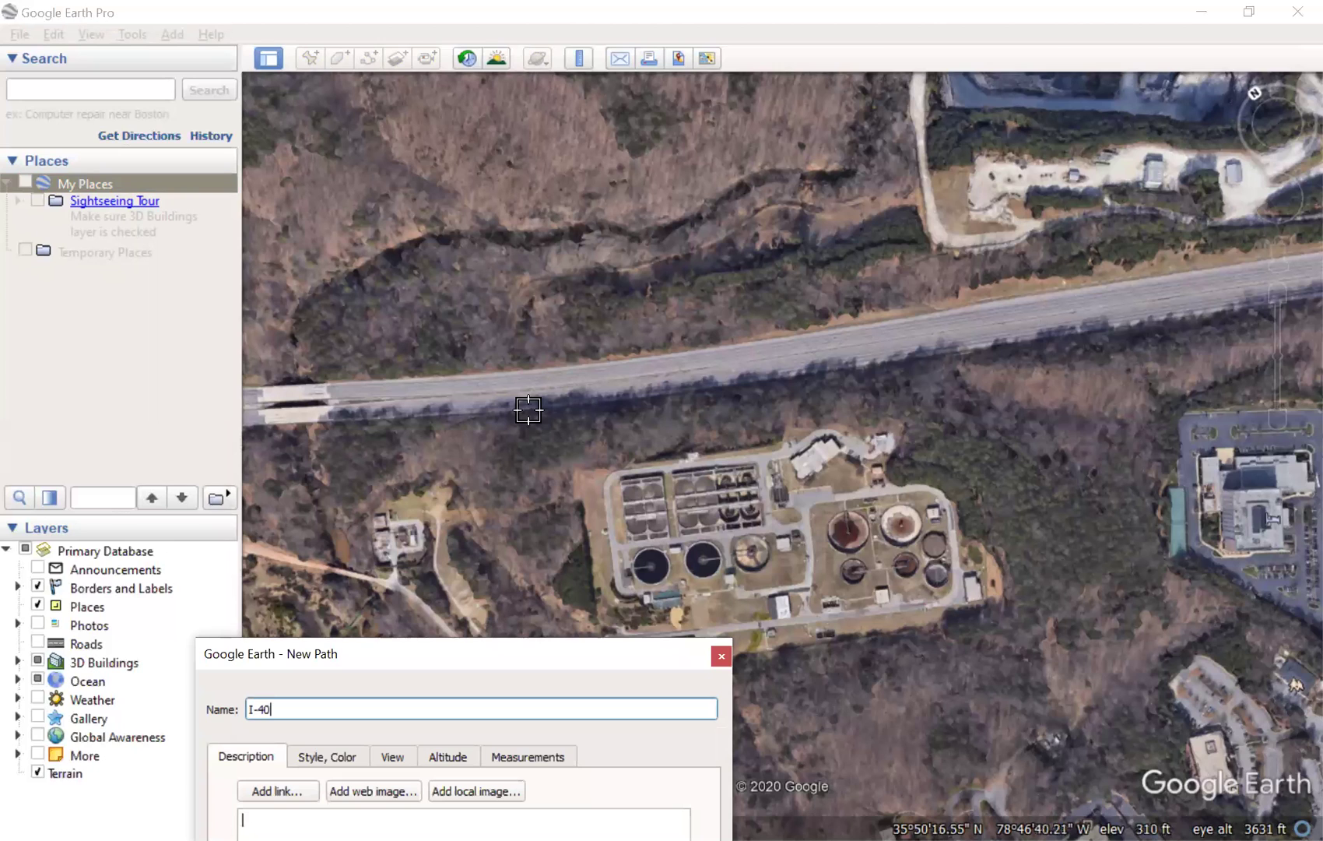
# Step: Trace the highway southeastward with five path points, starting just past the twin bridges and passing above the water treatment plant
pyautogui.click(503, 402)
pyautogui.click(725, 378)
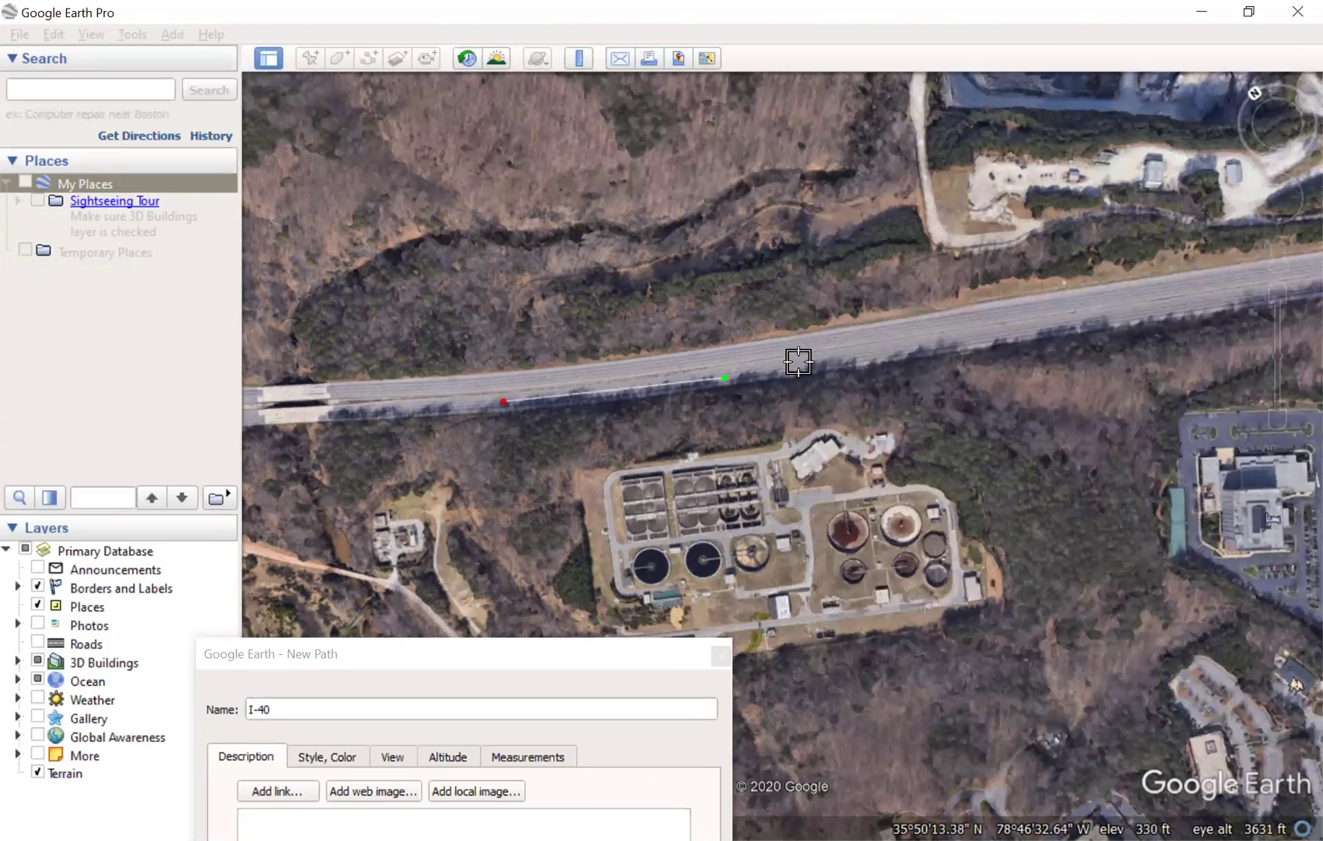
pyautogui.click(934, 344)
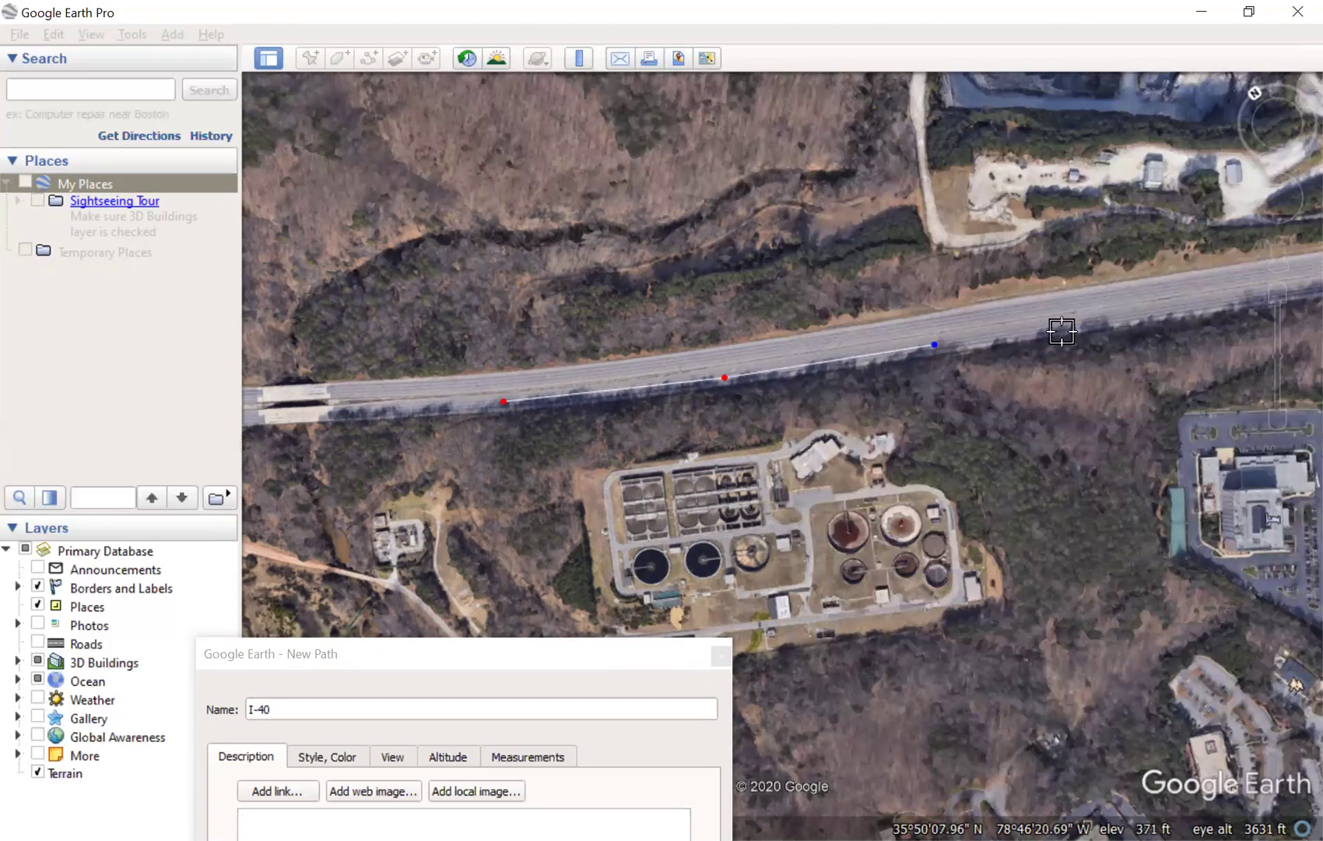
pyautogui.click(1101, 322)
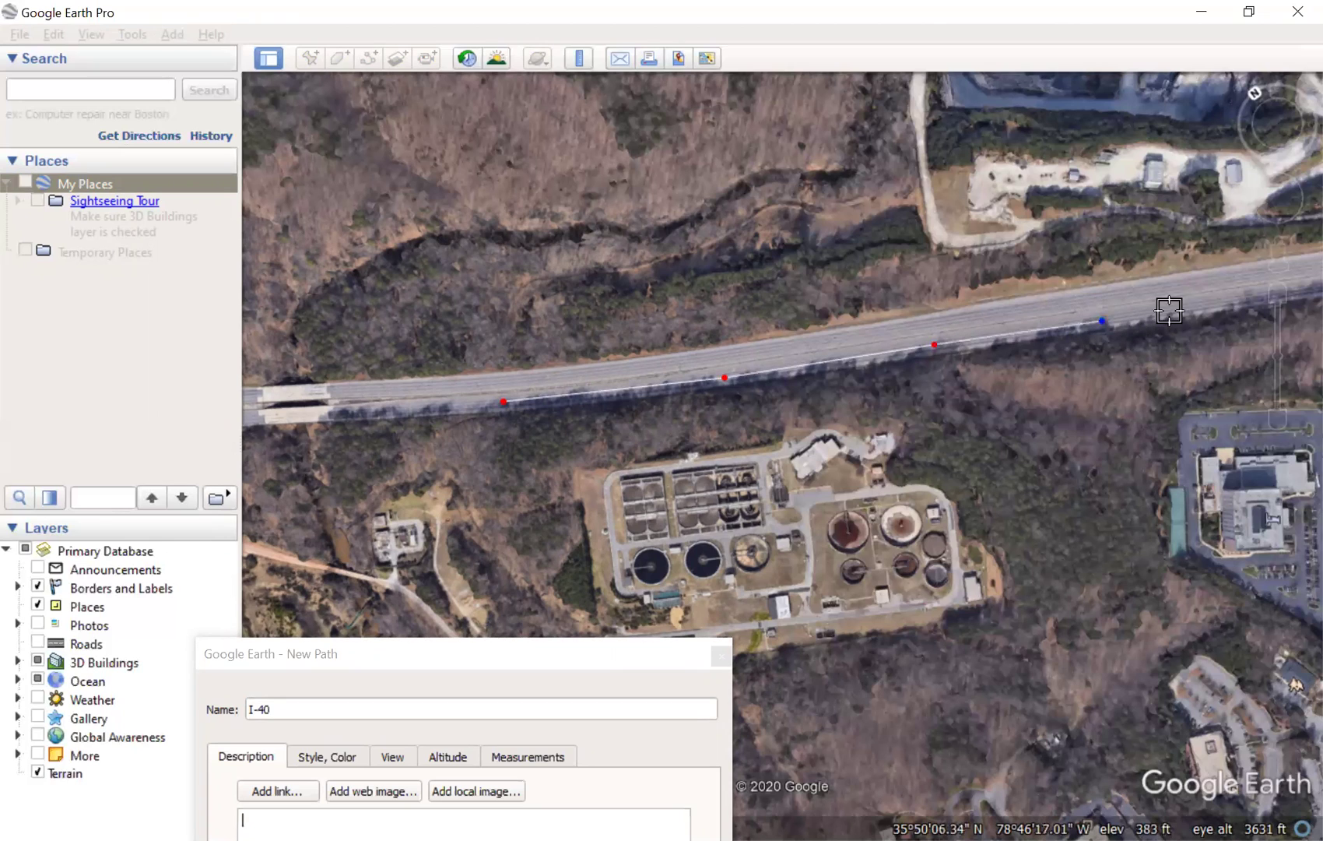
pyautogui.click(1236, 297)
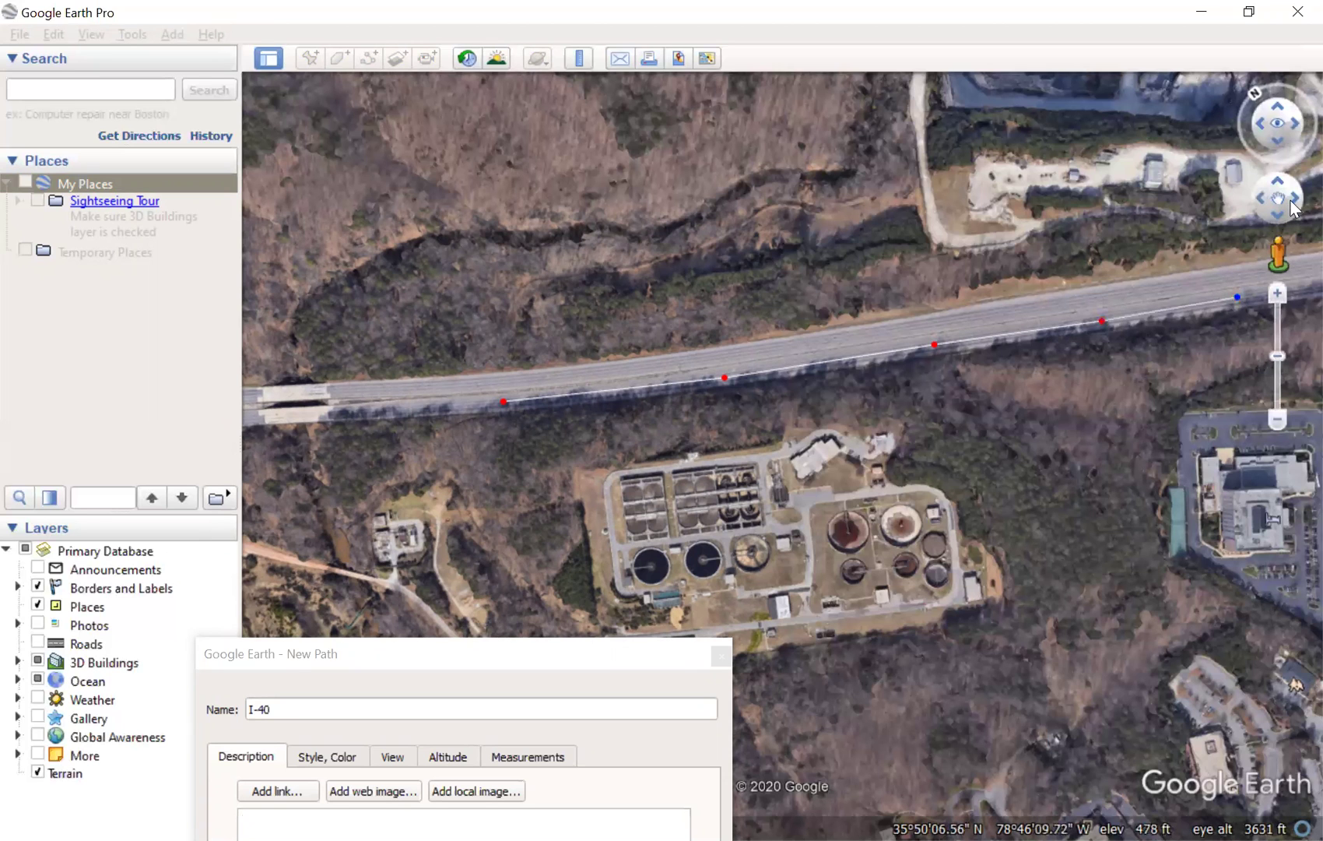
# Step: Extend the I-40 path southeast with four more points along the highway, crossing under the interchange overpass
pyautogui.click(1290, 199)
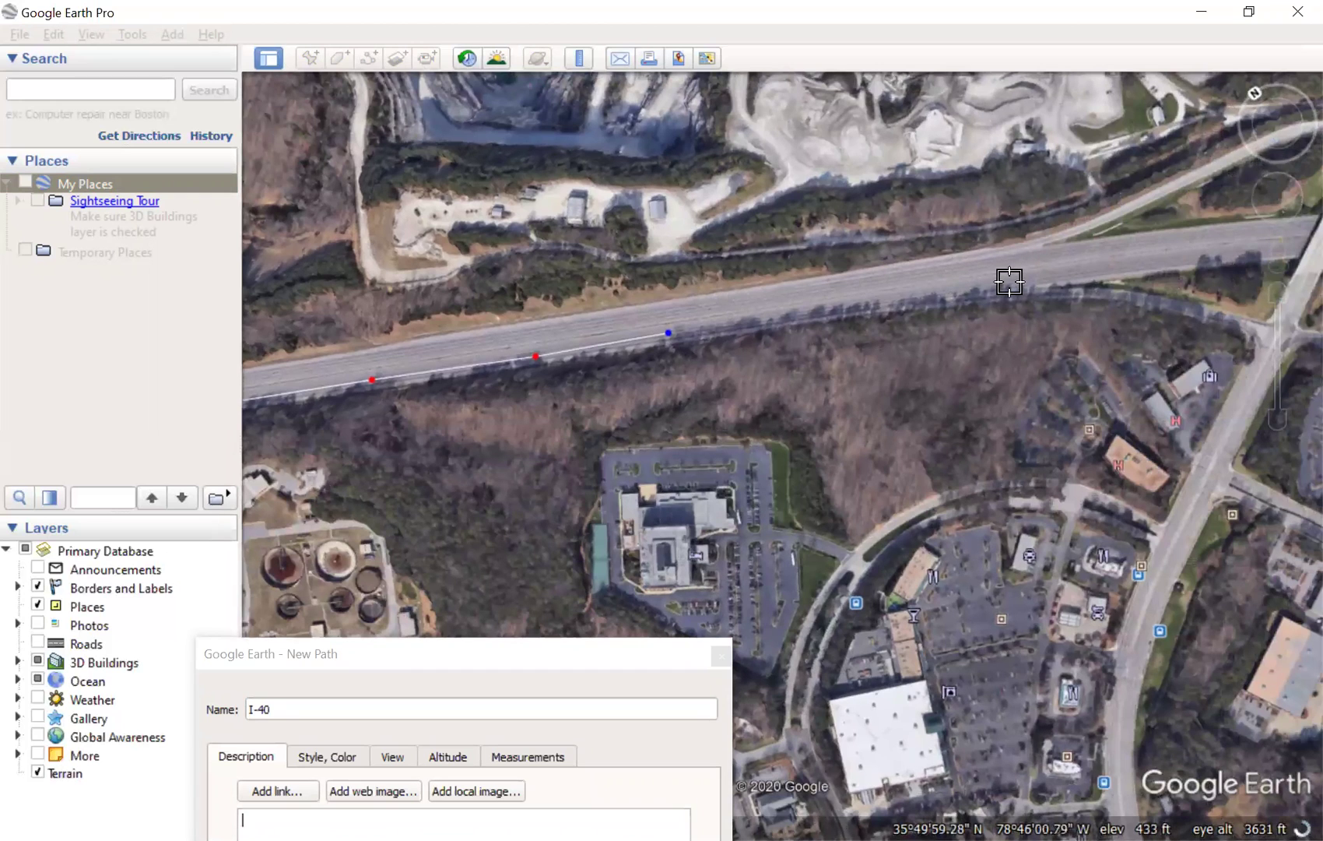
pyautogui.click(1012, 281)
pyautogui.click(1168, 262)
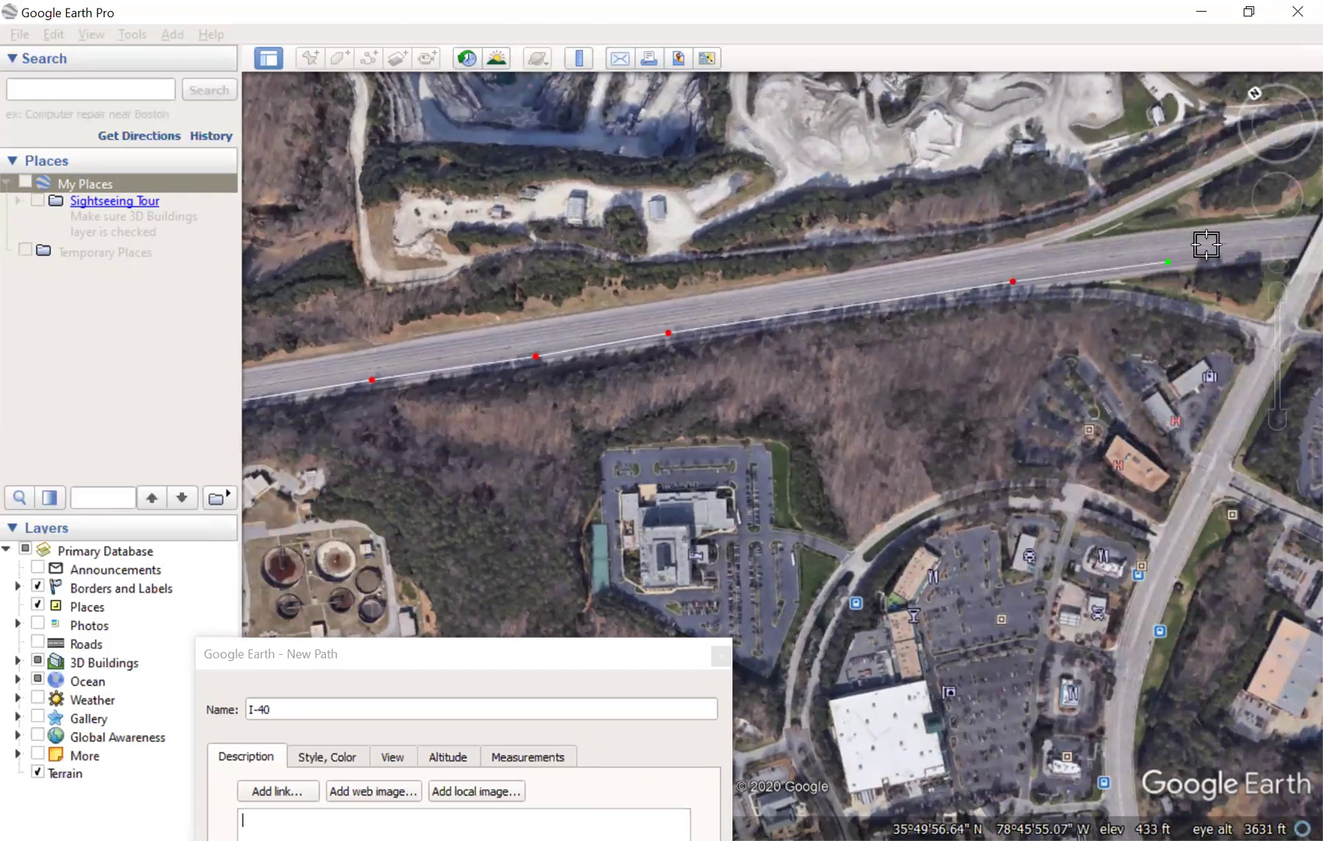
pyautogui.click(1291, 198)
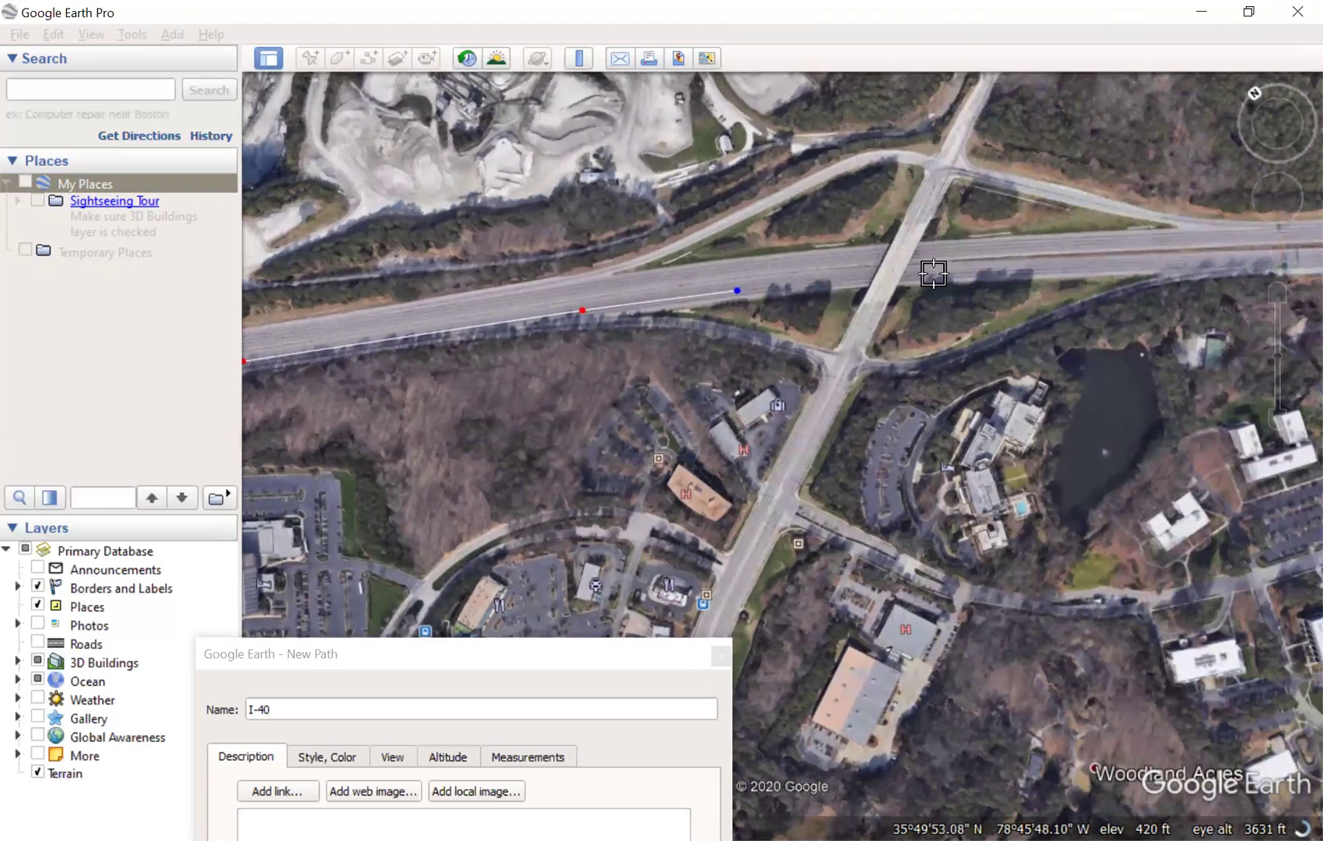
pyautogui.click(935, 274)
pyautogui.click(1132, 264)
# Step: Continue the I-40 path with three more points along the highway beyond the interchange, past the pond and the teal-roofed building
pyautogui.click(1291, 198)
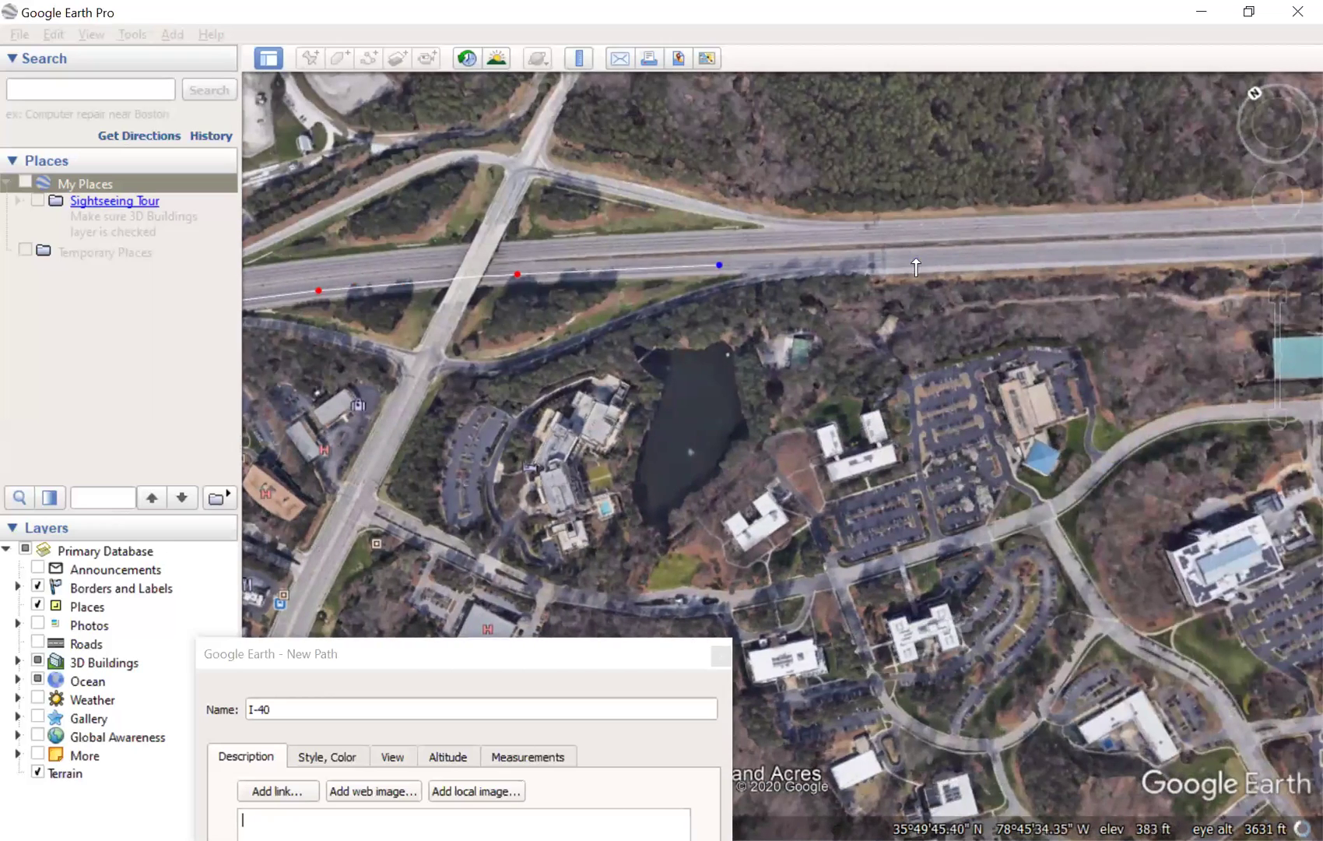
pyautogui.click(917, 258)
pyautogui.click(1160, 248)
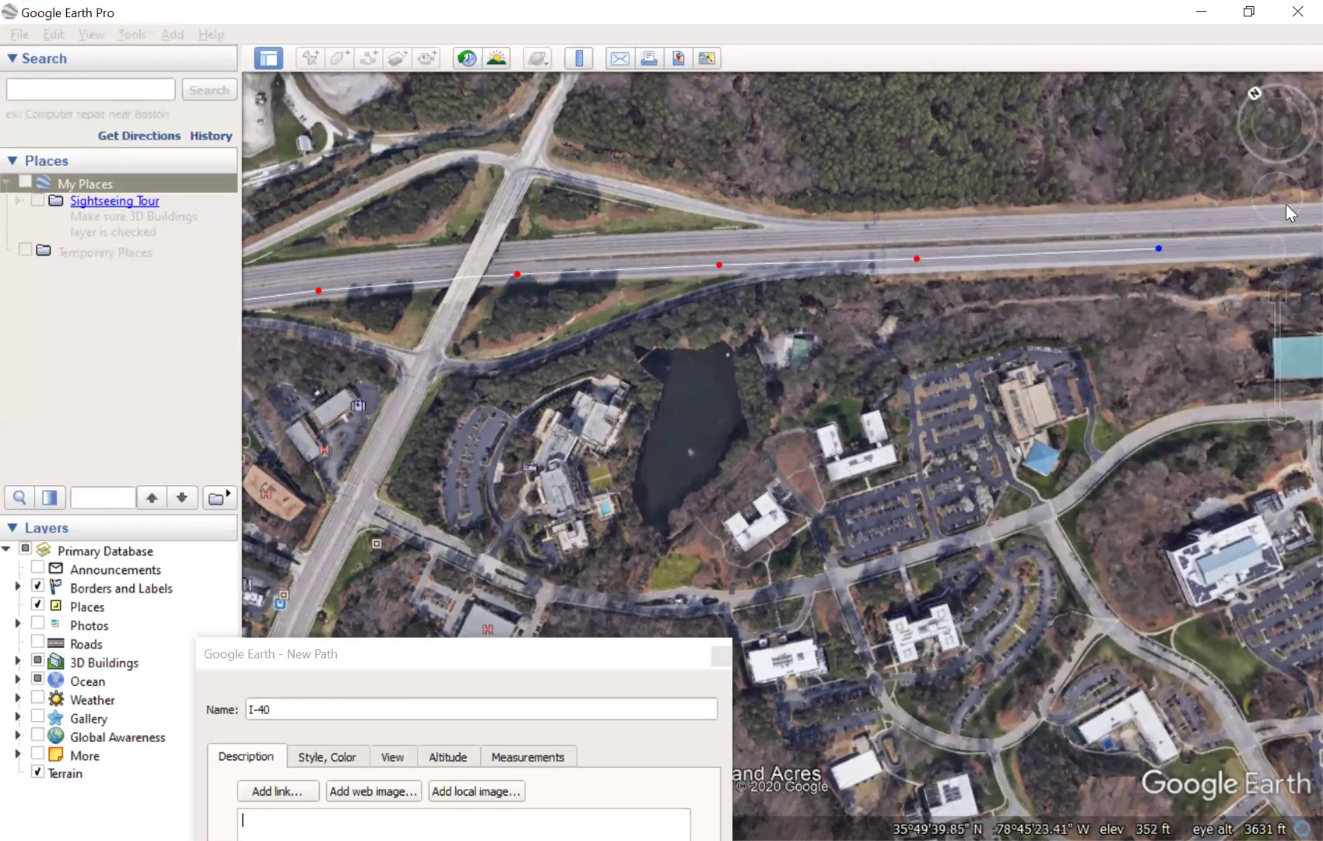
pyautogui.click(1291, 195)
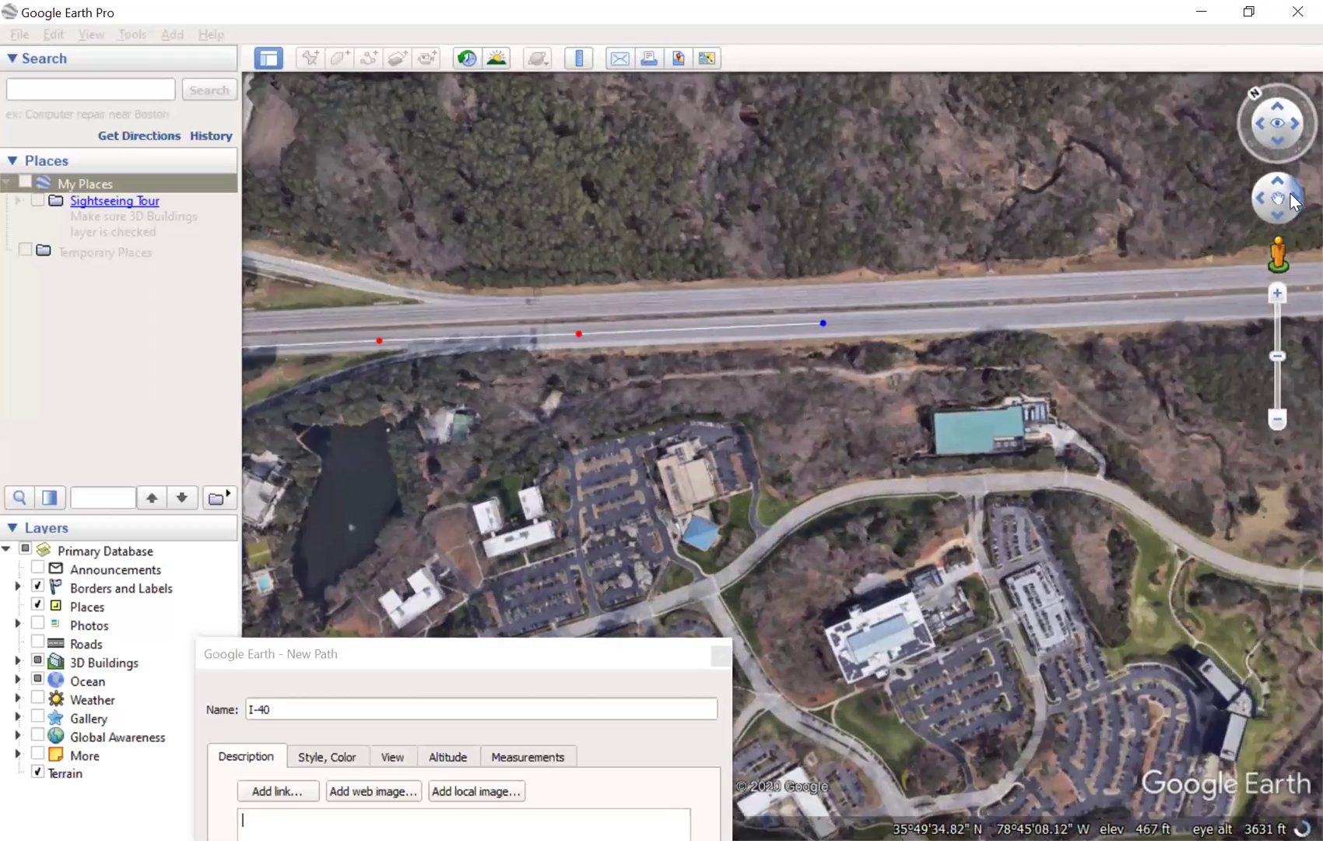
pyautogui.click(1169, 332)
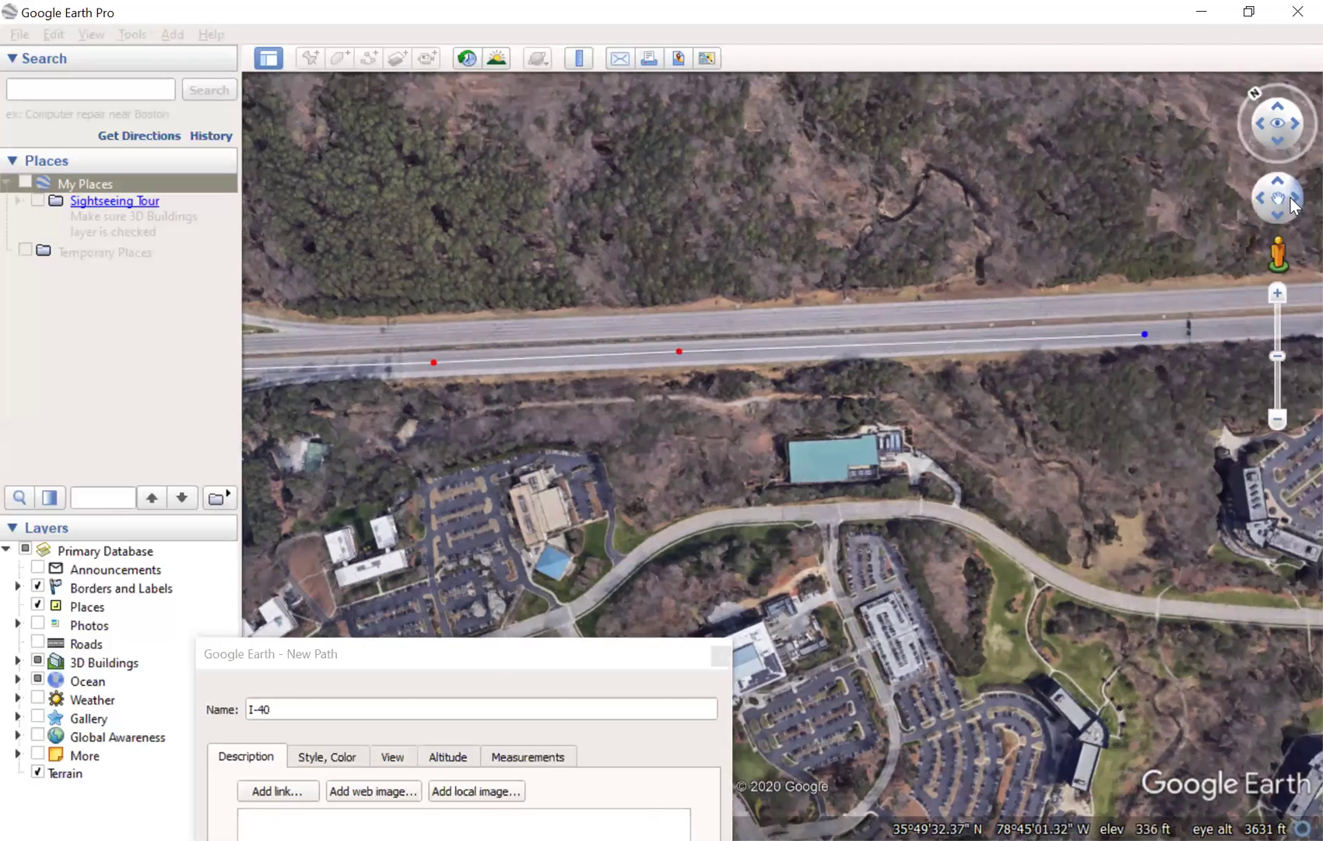
# Step: Add two final points to the I-40 path, ending just before the bridge near Trenton Pointe, and save the path
pyautogui.click(1293, 202)
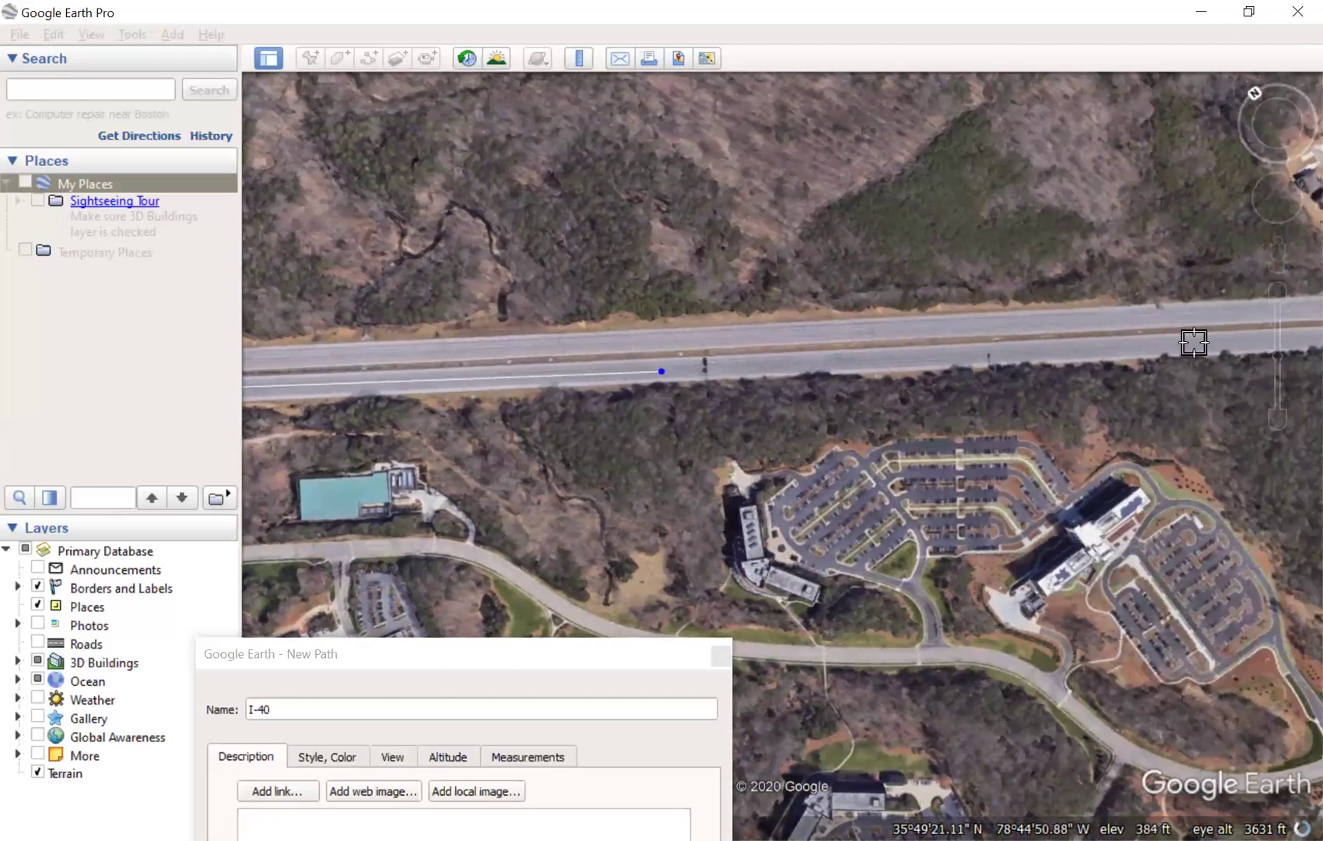
pyautogui.click(1194, 343)
pyautogui.click(1290, 205)
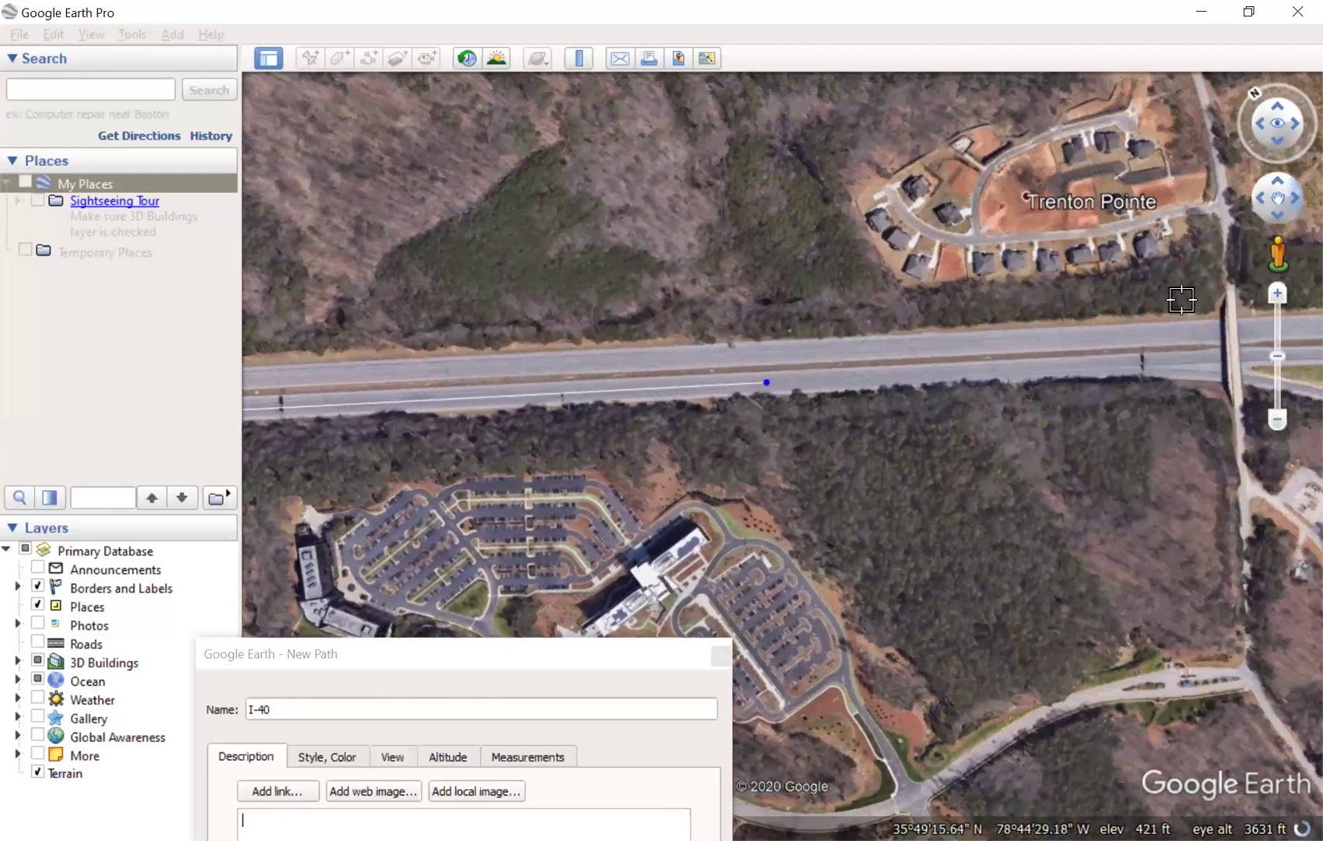
pyautogui.click(1083, 364)
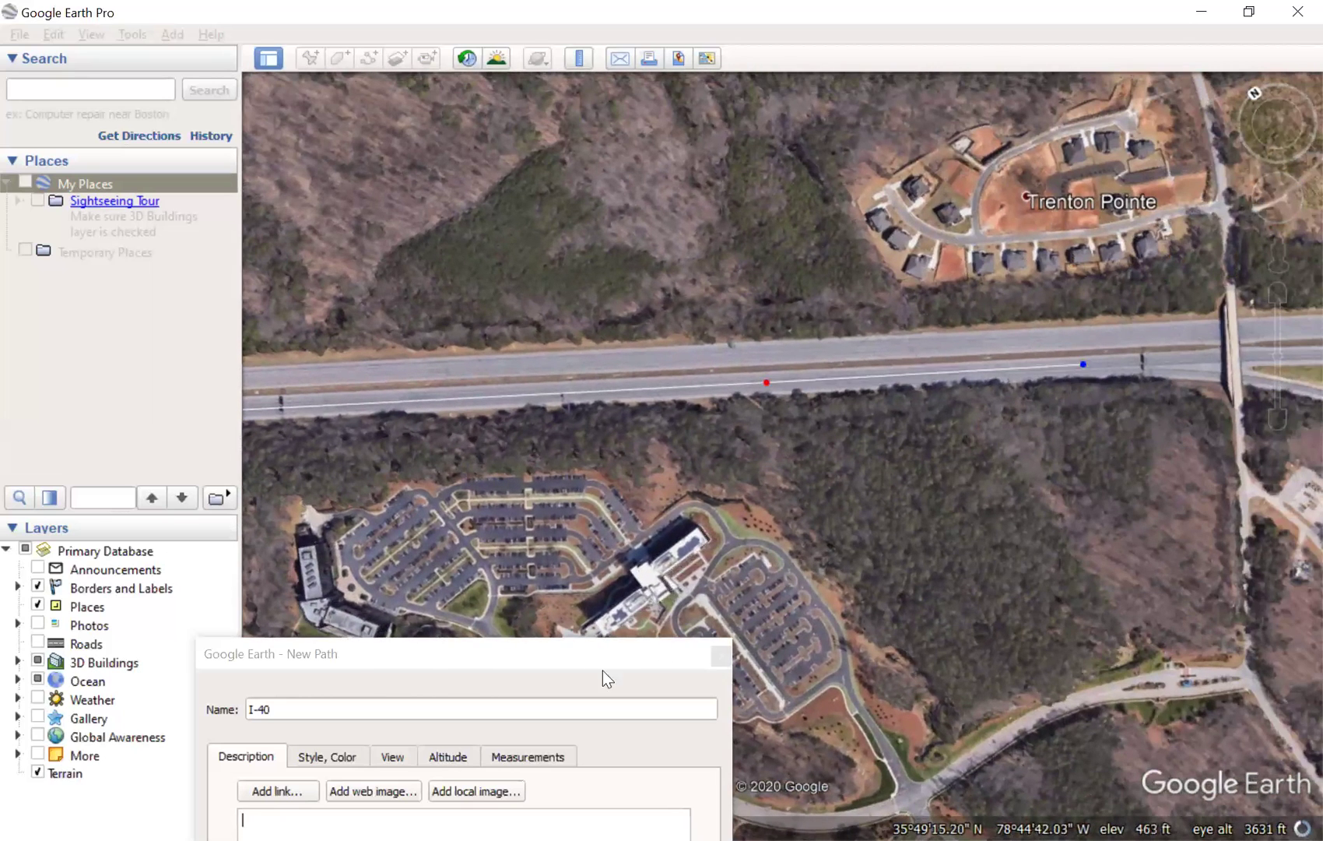
pyautogui.moveTo(561, 659); pyautogui.dragTo(584, 250)
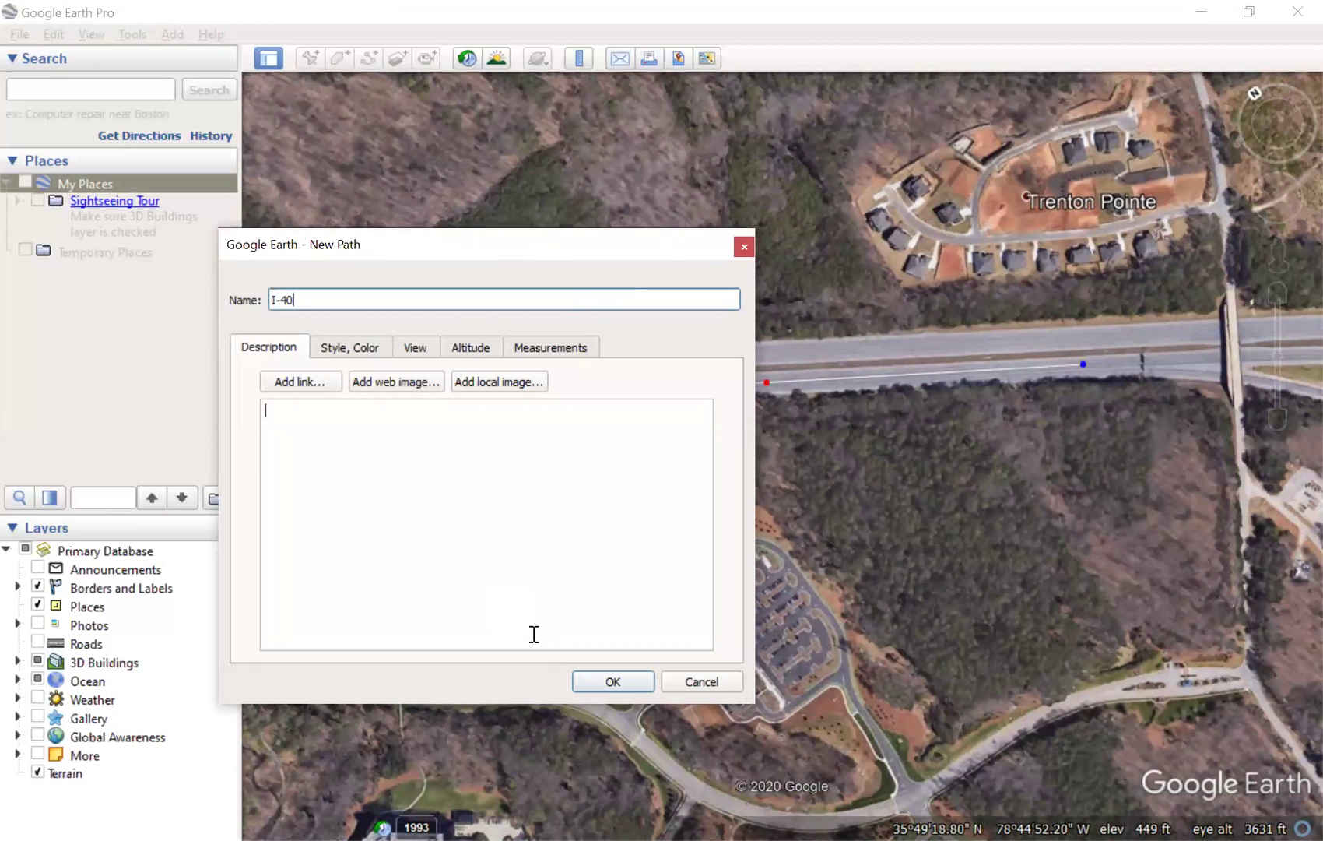
pyautogui.press('Tab')
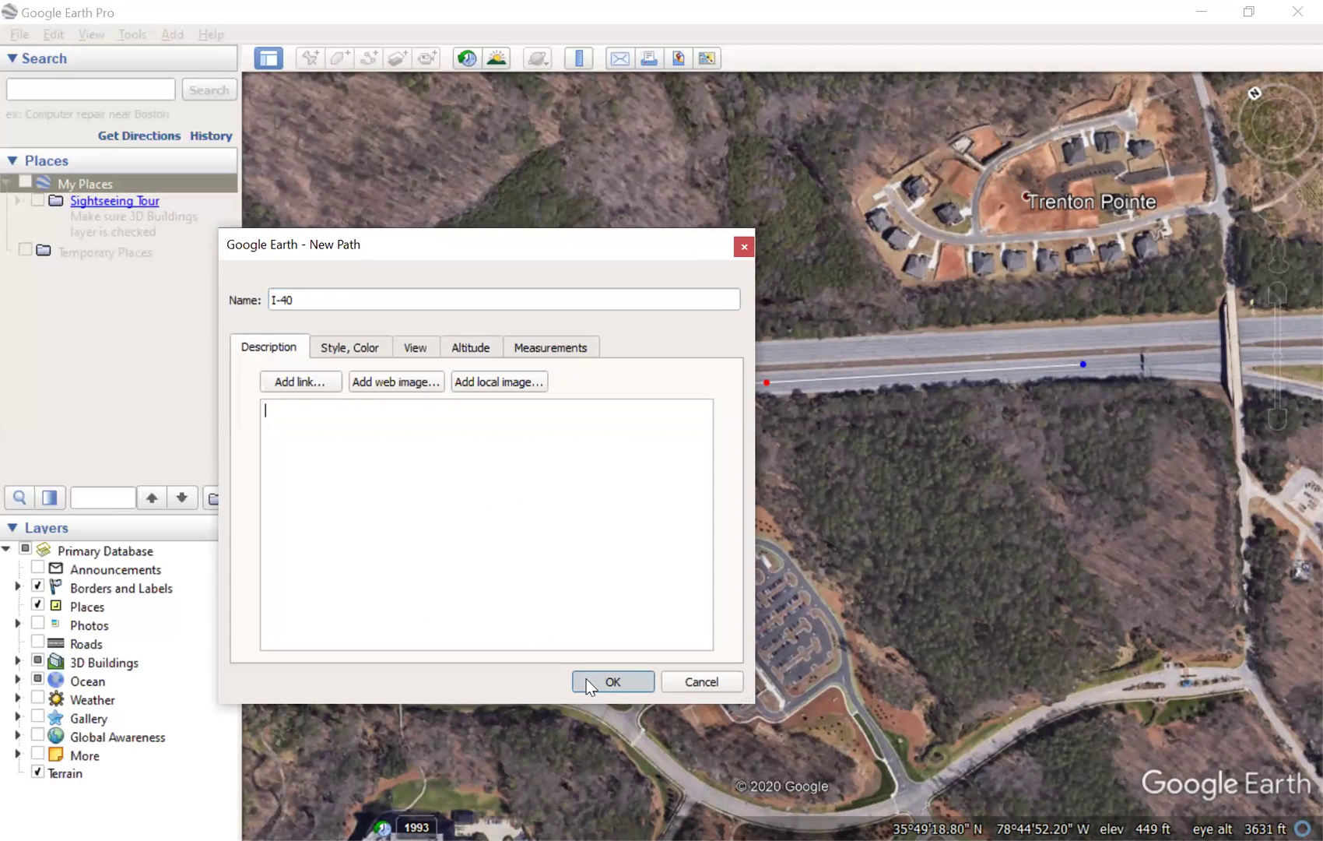
pyautogui.click(589, 682)
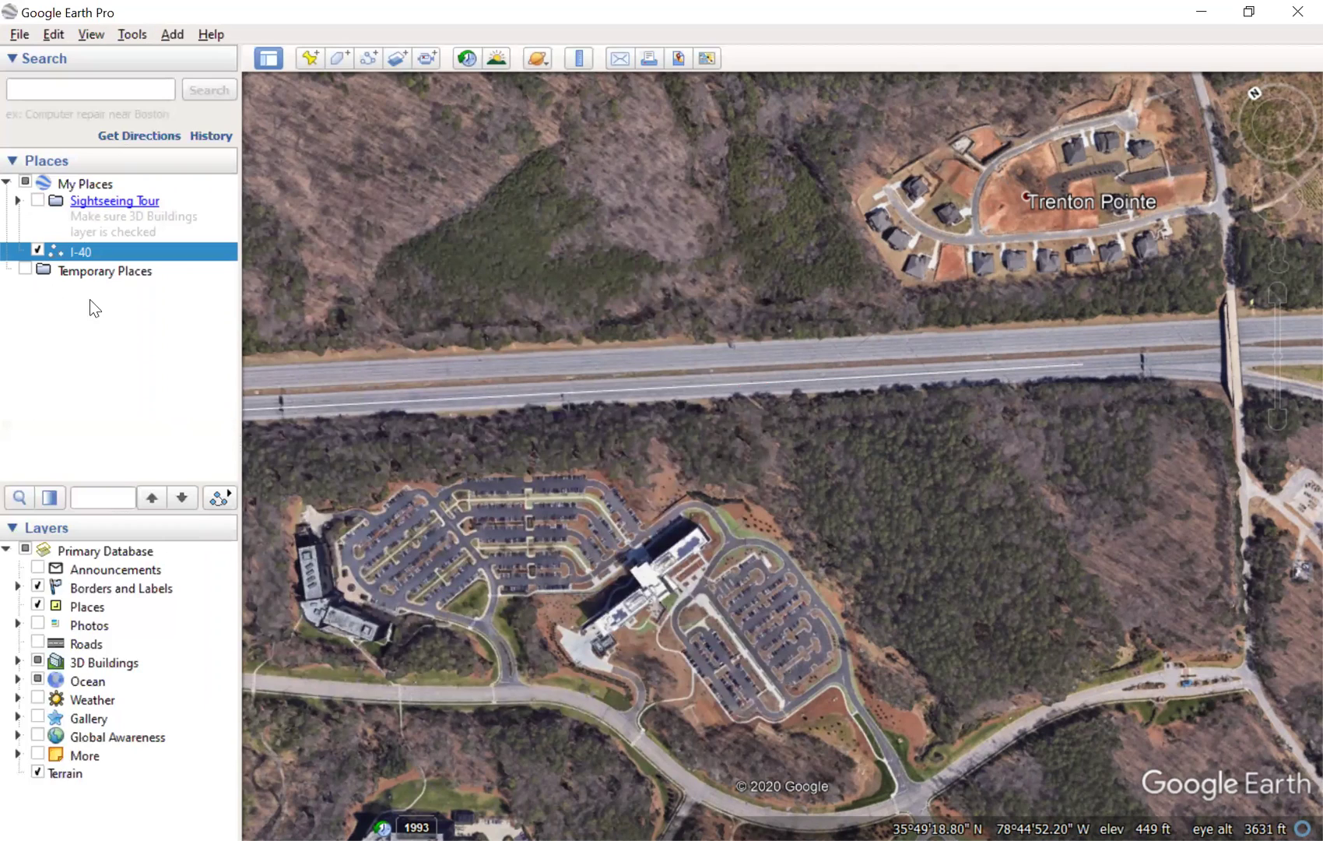
# Step: Show the elevation profile of the I-40 path
pyautogui.rightClick(85, 255)
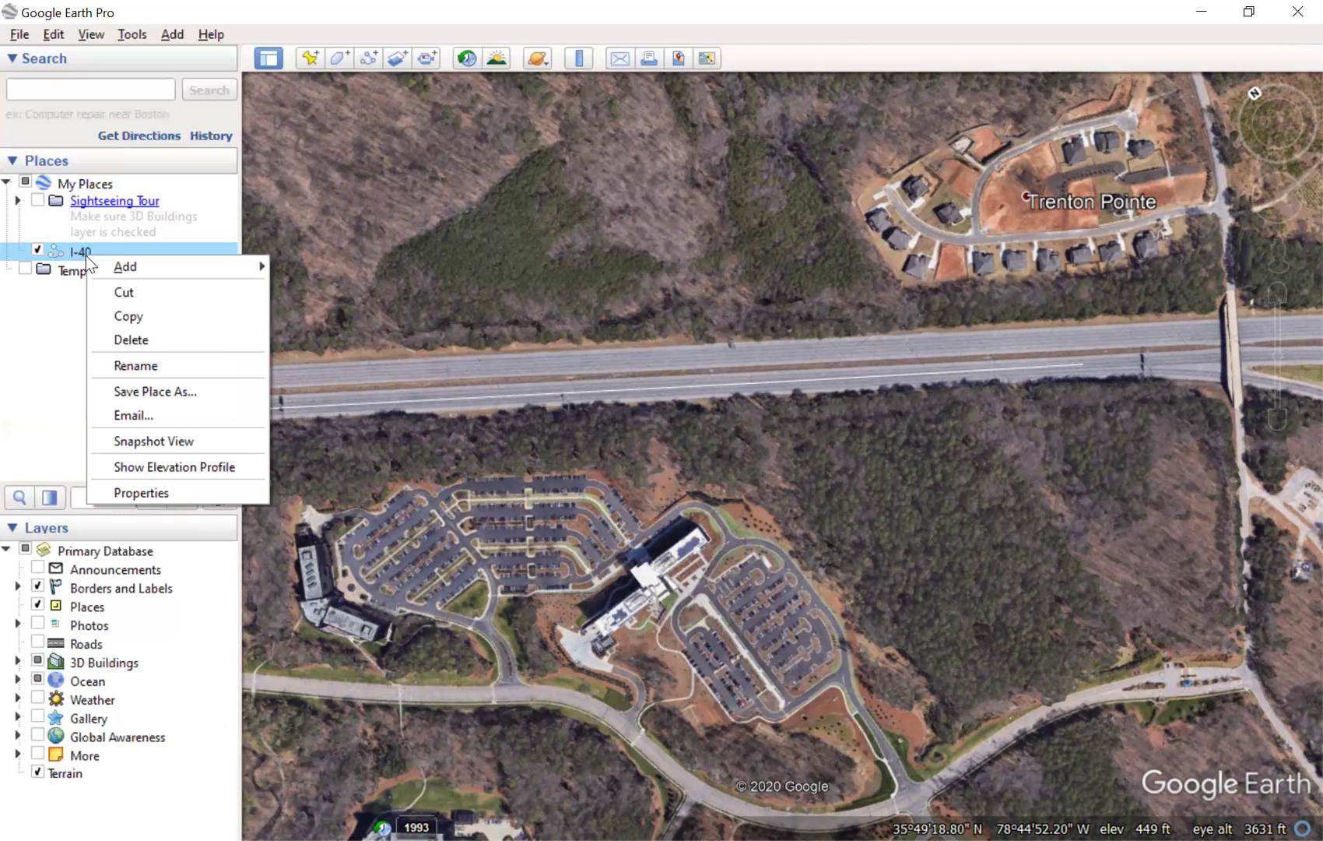
pyautogui.moveTo(98, 260)
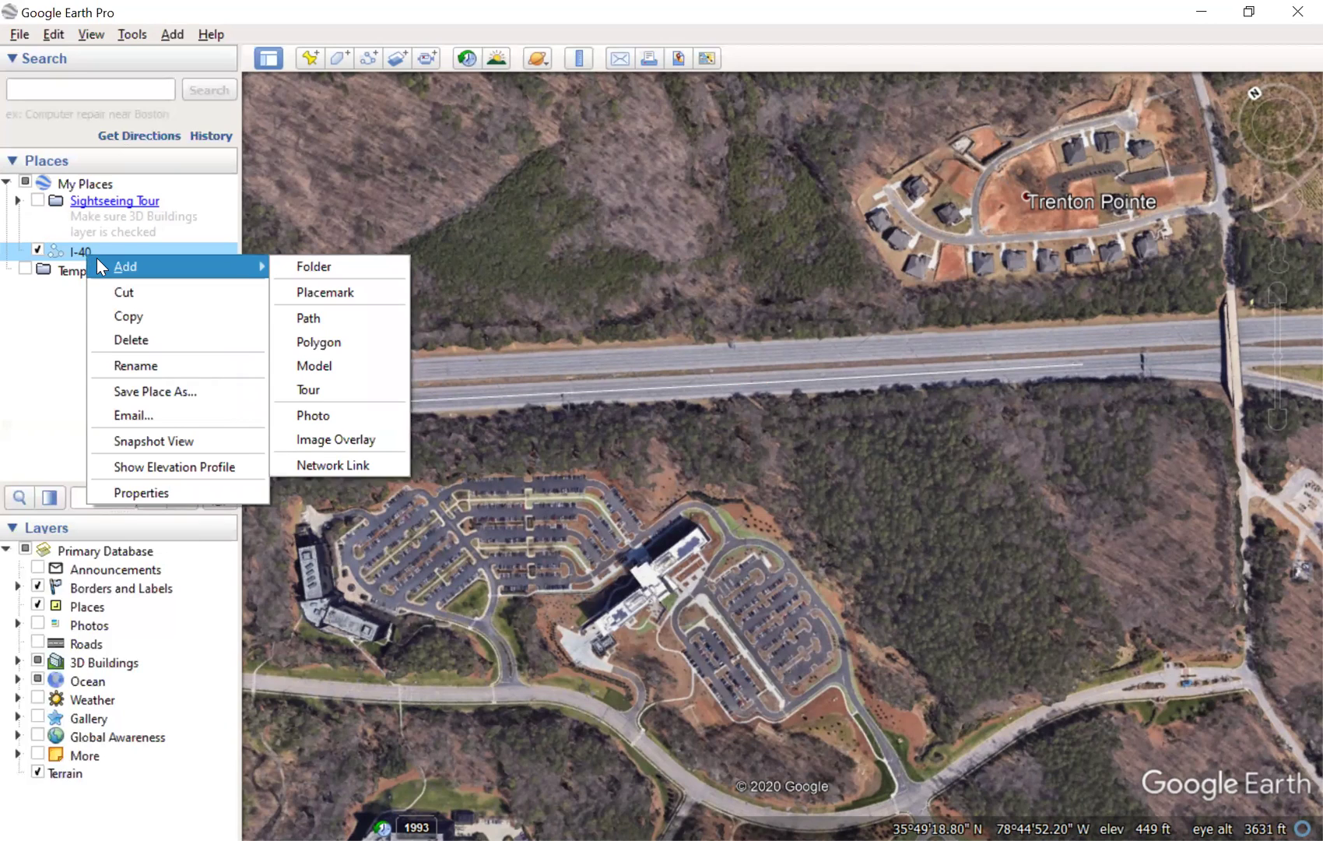
pyautogui.click(133, 466)
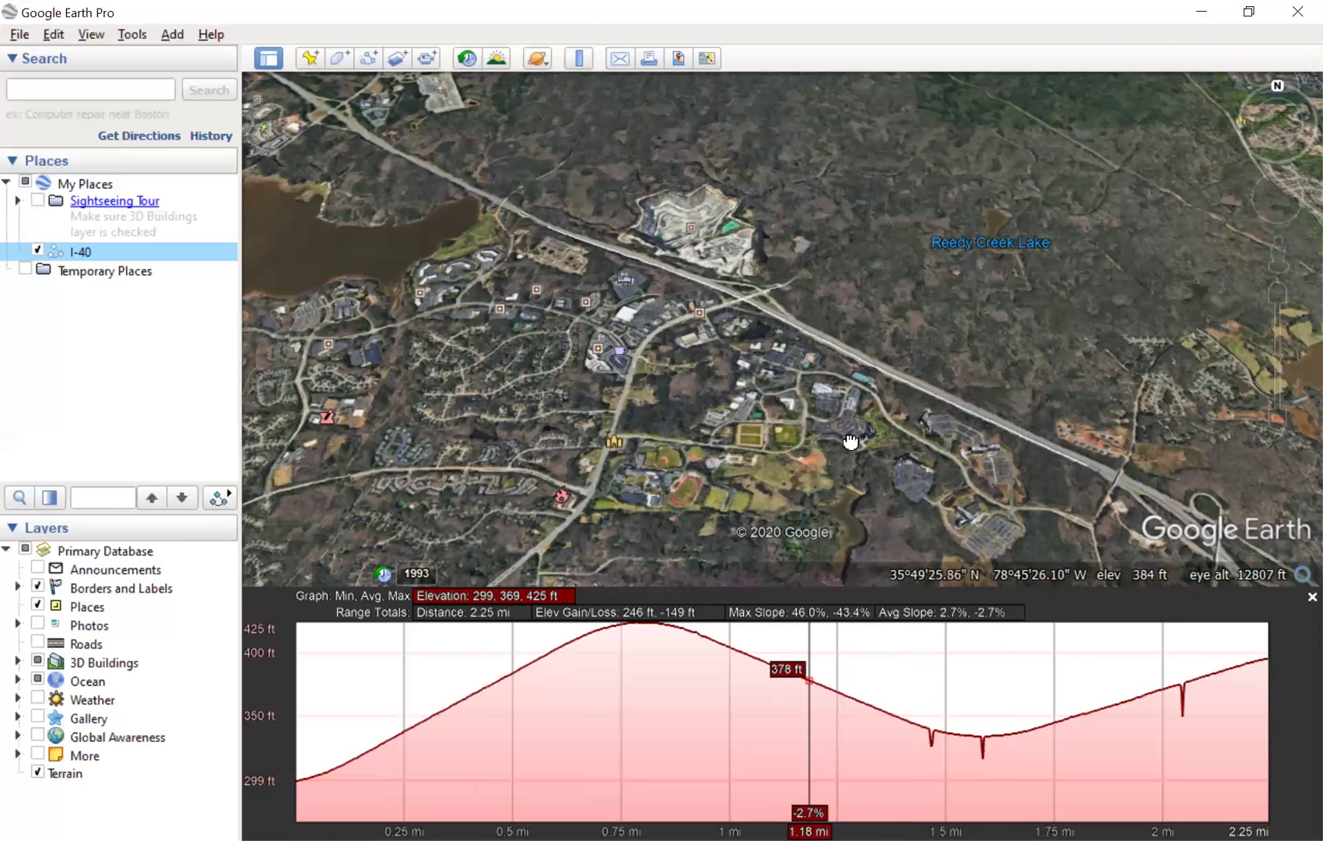
# Step: Finish the New Road path from the quarry's western rim with a last point at the dirt track to the northwest, and save it
pyautogui.moveTo(845, 443); pyautogui.dragTo(829, 577)
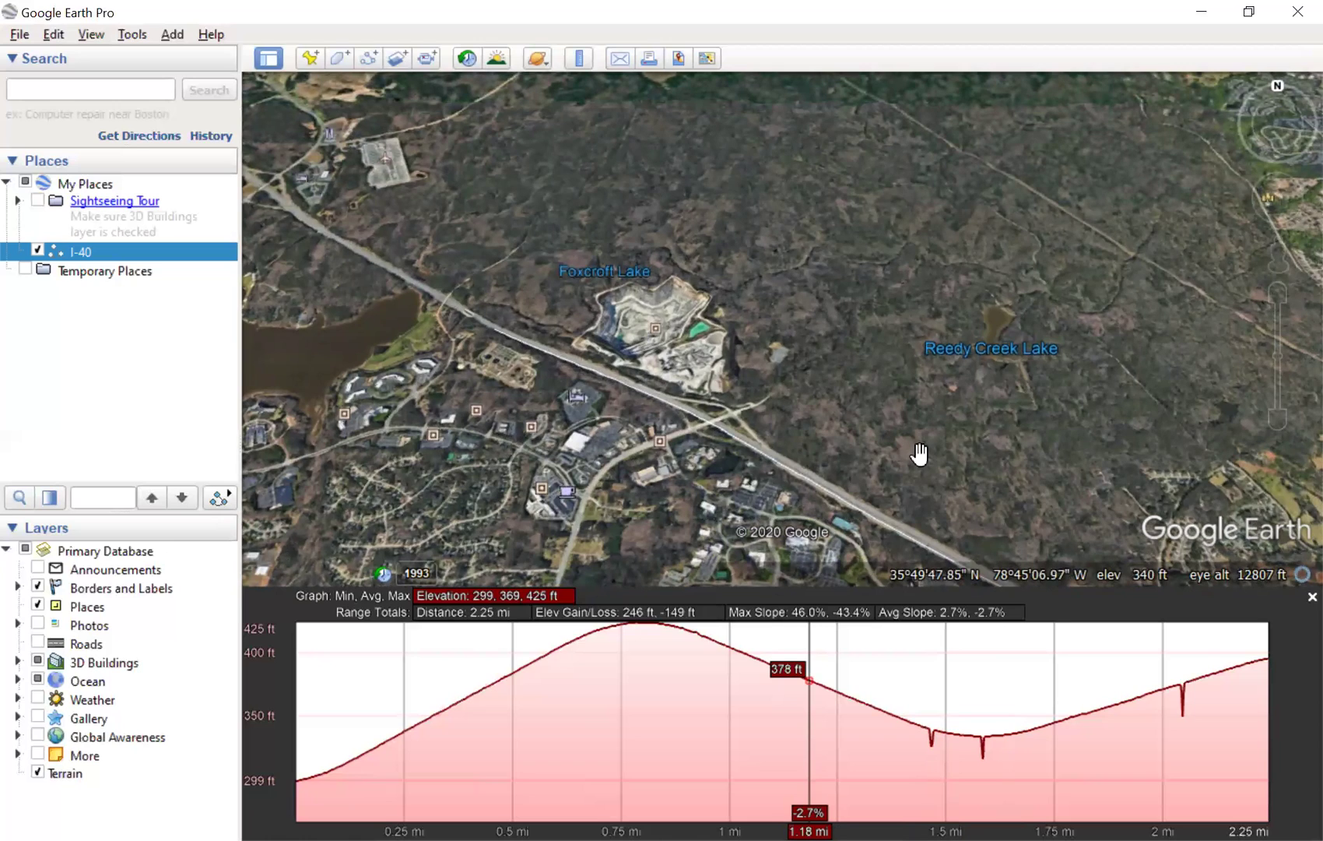
pyautogui.scroll(-3, 918, 442)
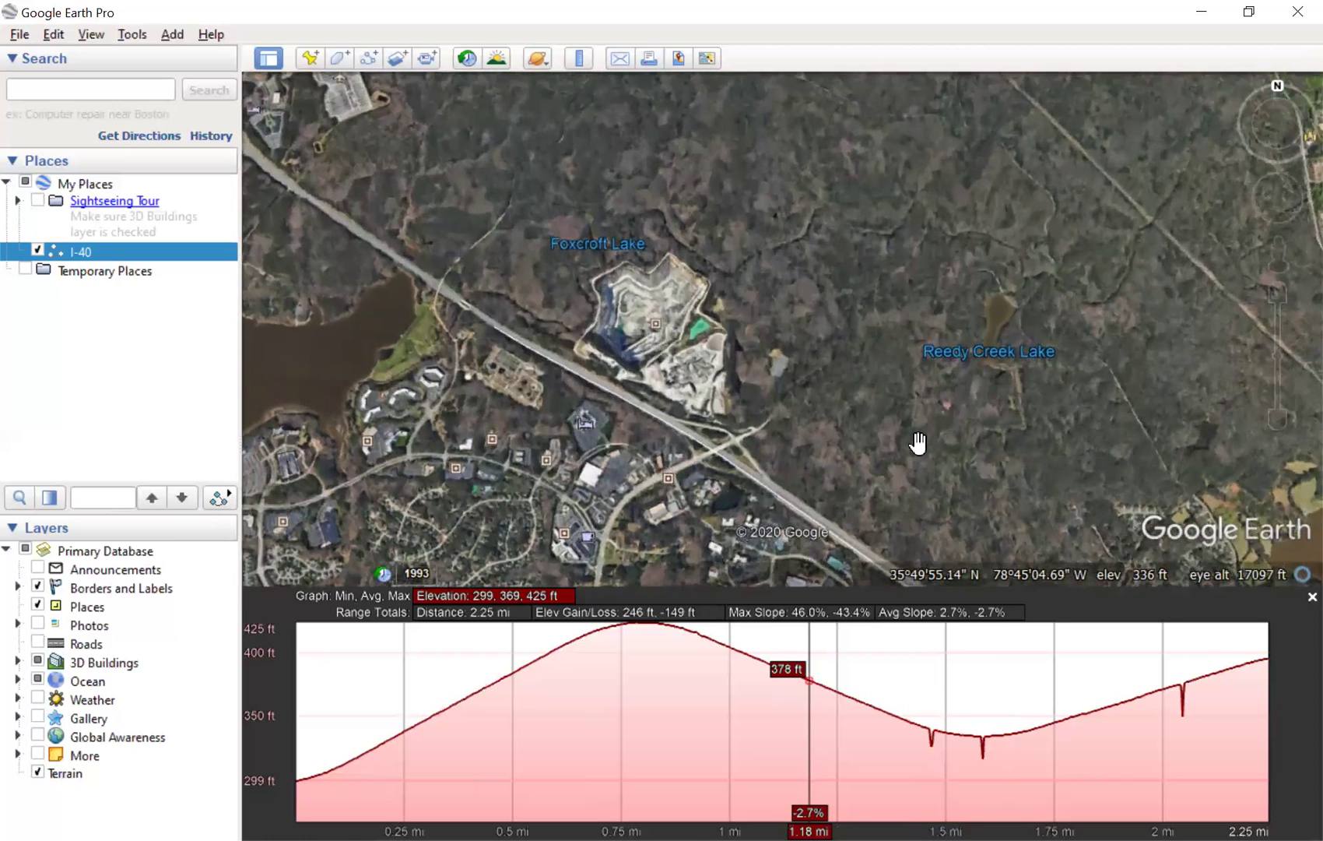
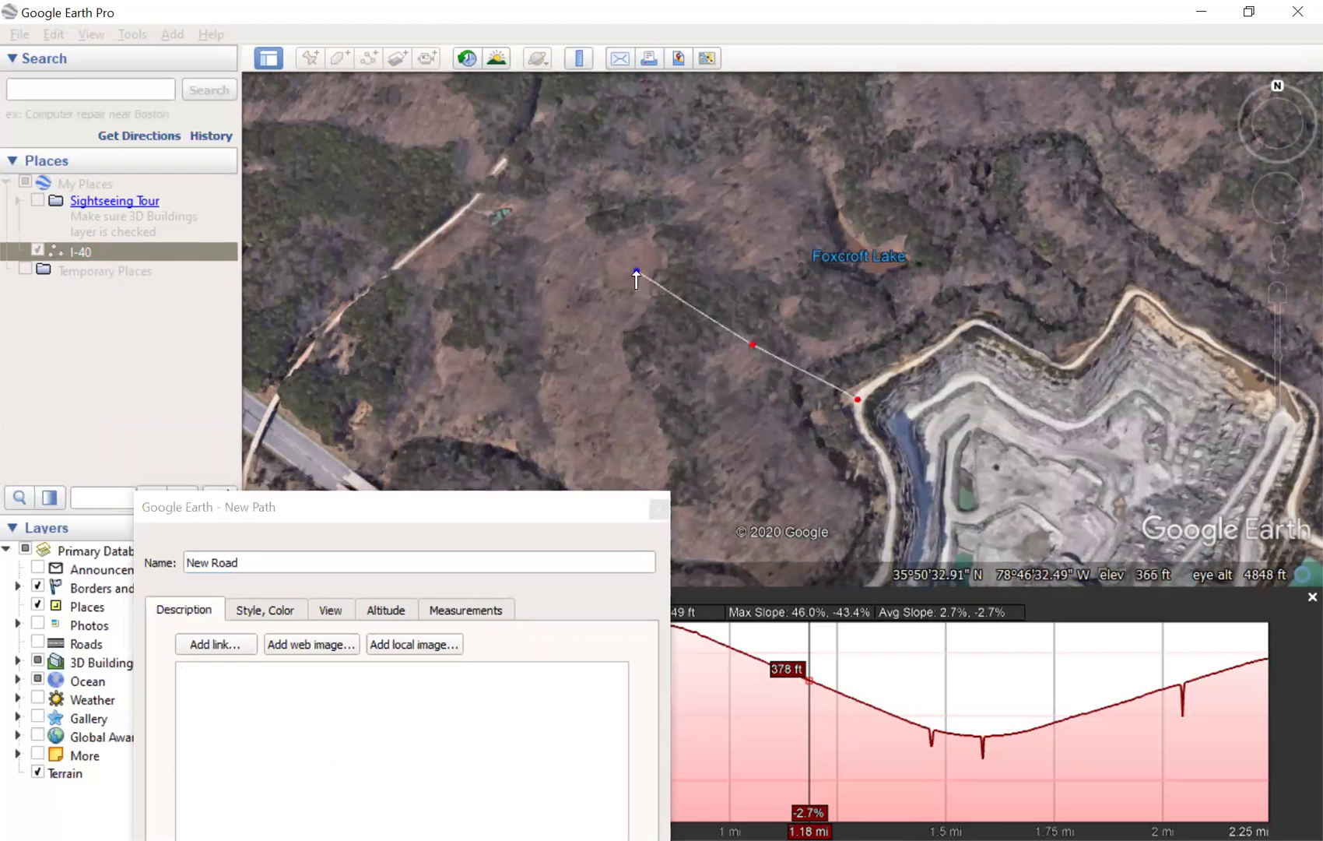
pyautogui.click(493, 172)
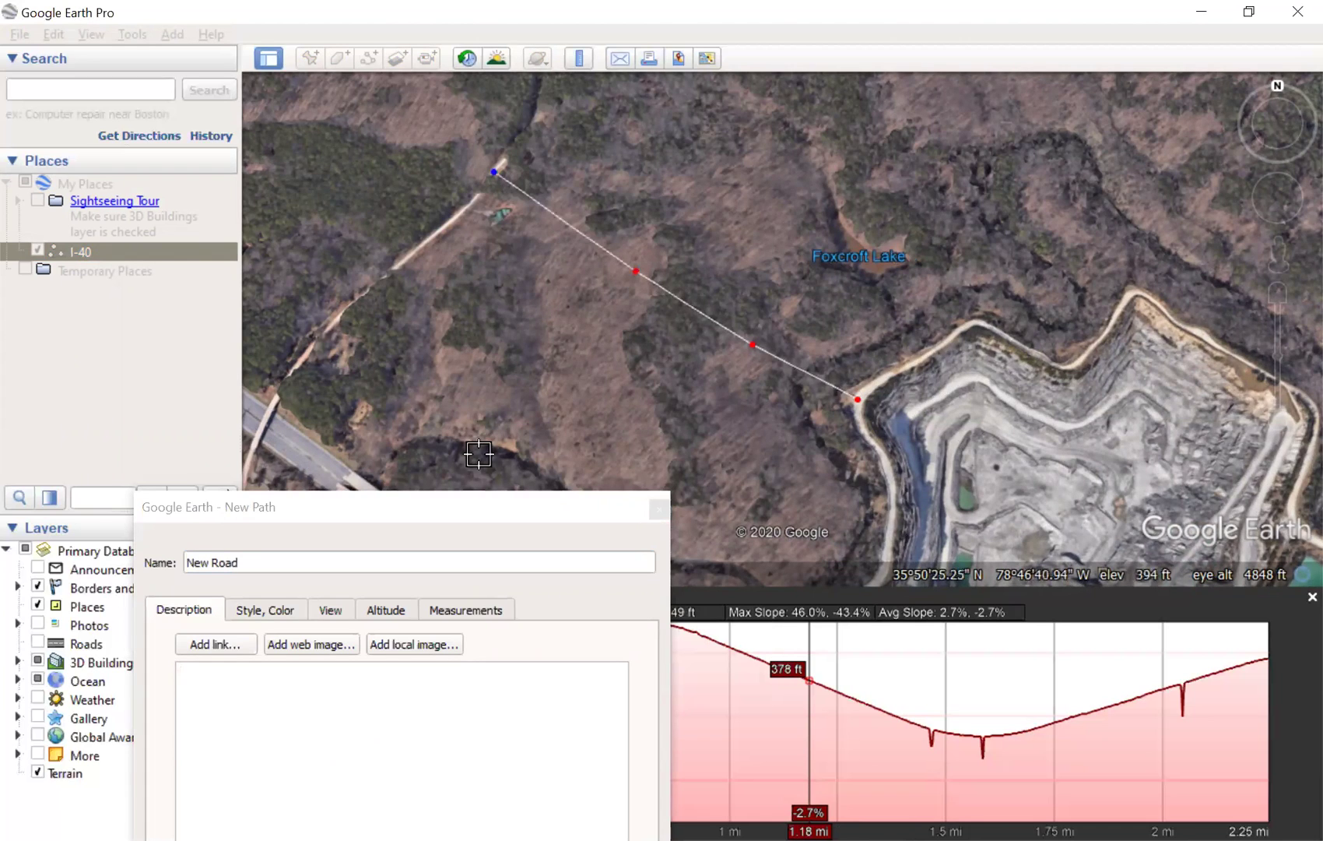
pyautogui.moveTo(487, 507); pyautogui.dragTo(500, 212)
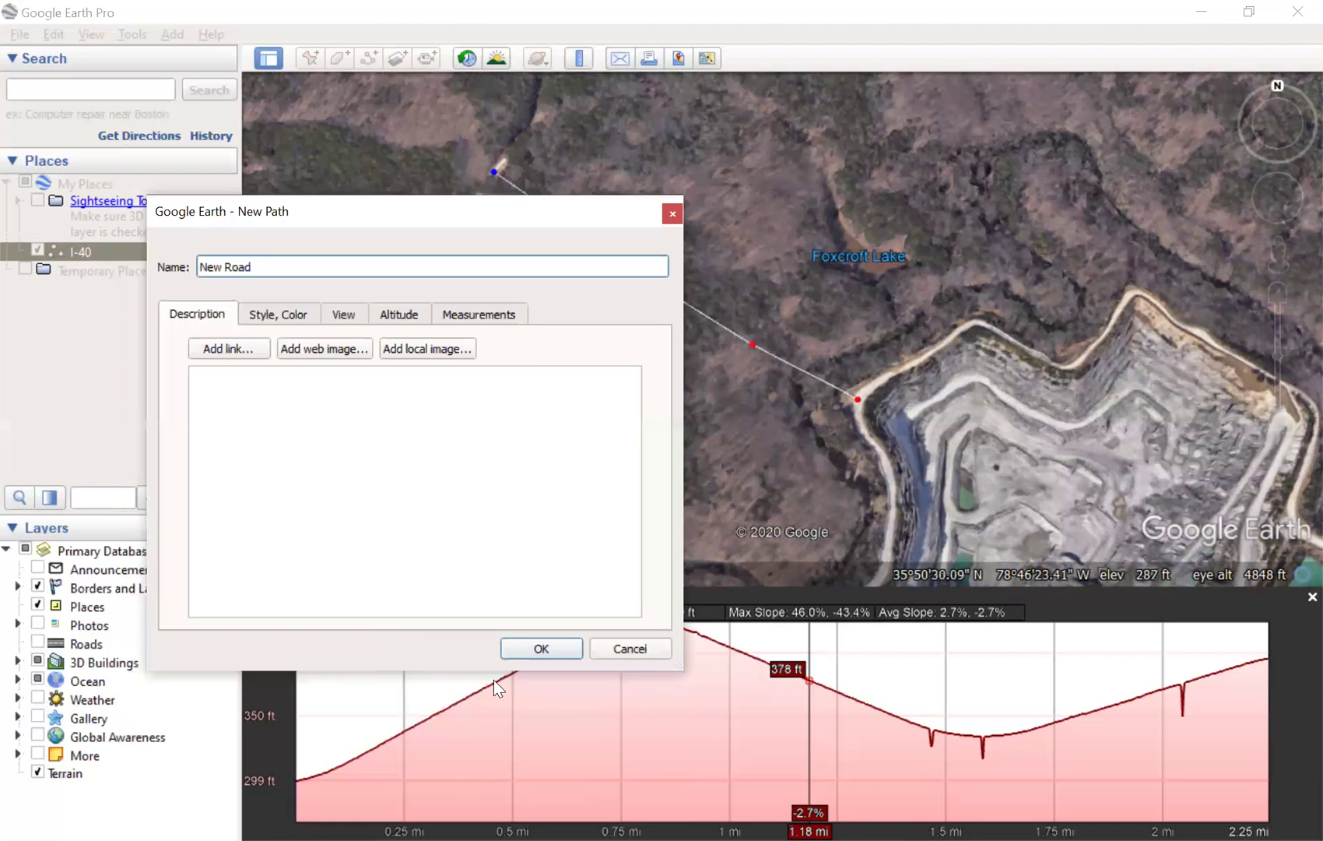
pyautogui.click(541, 649)
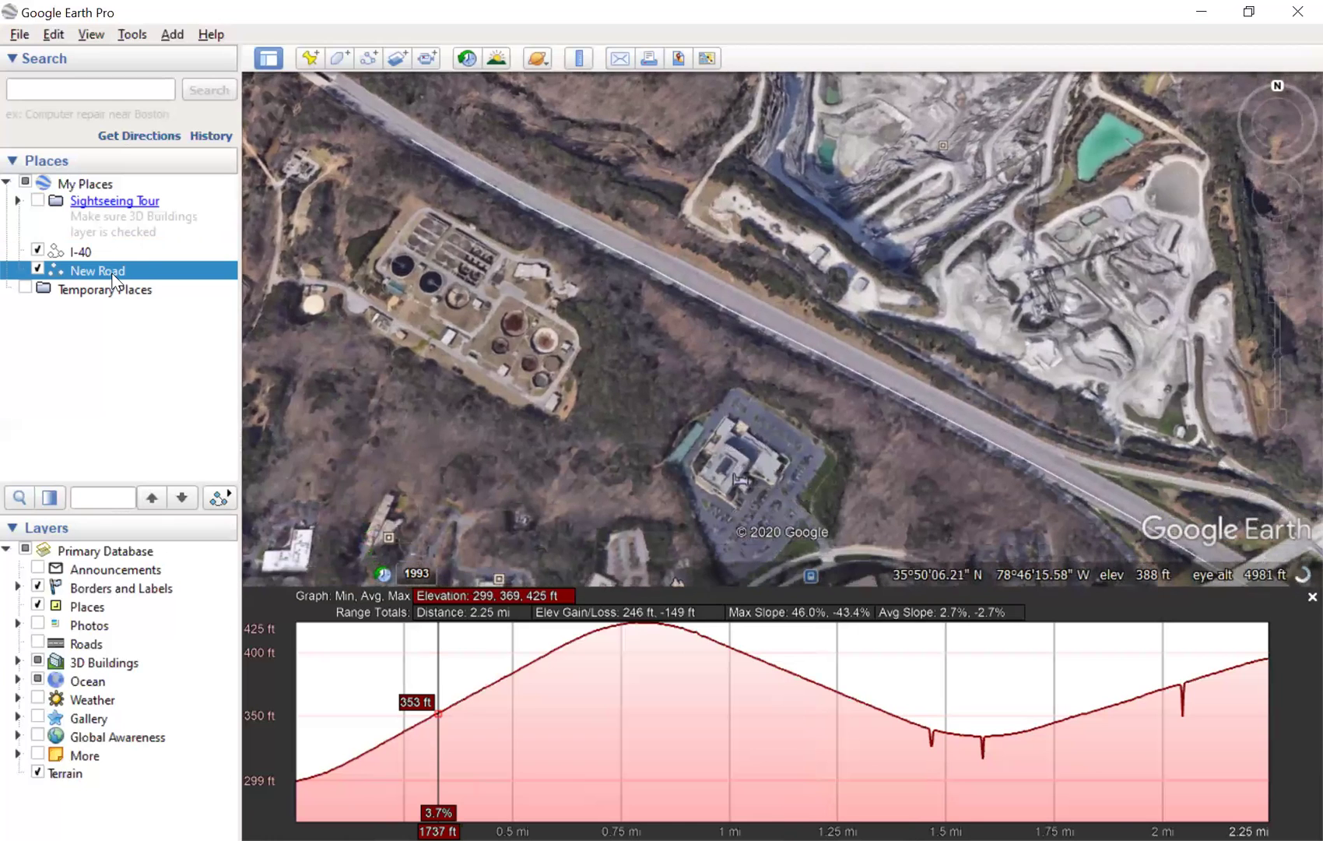
# Step: Show the elevation profile of the New Road path
pyautogui.rightClick(111, 273)
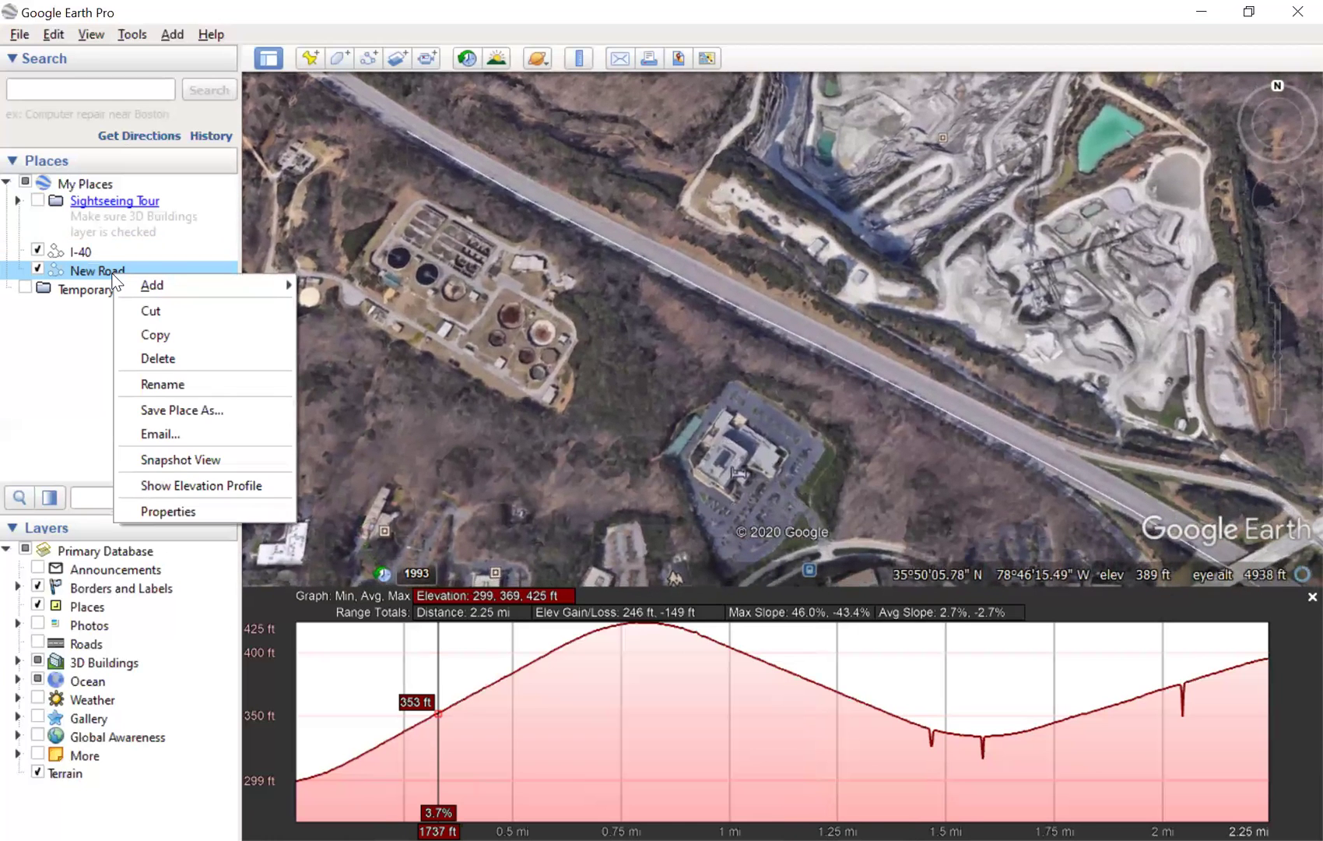
pyautogui.click(176, 491)
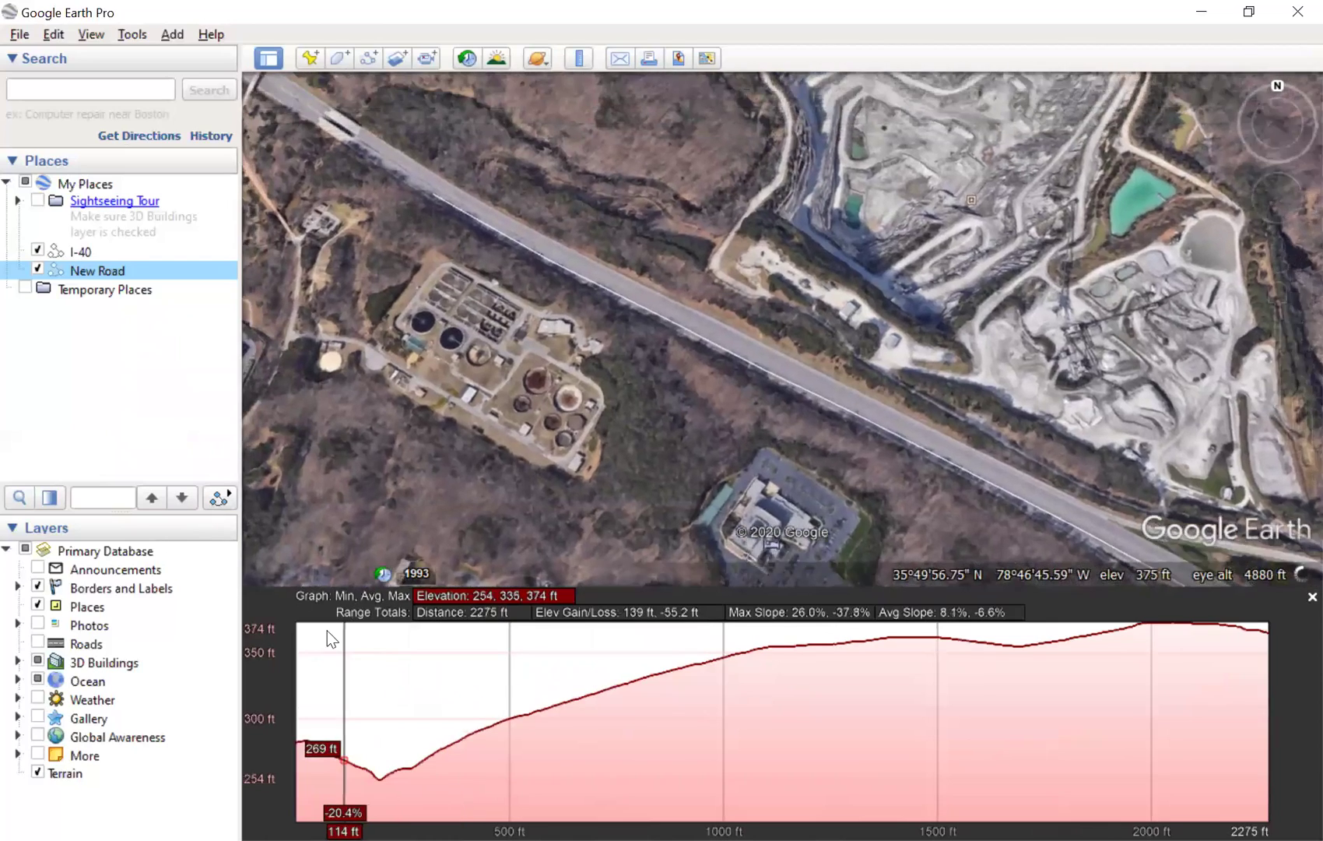